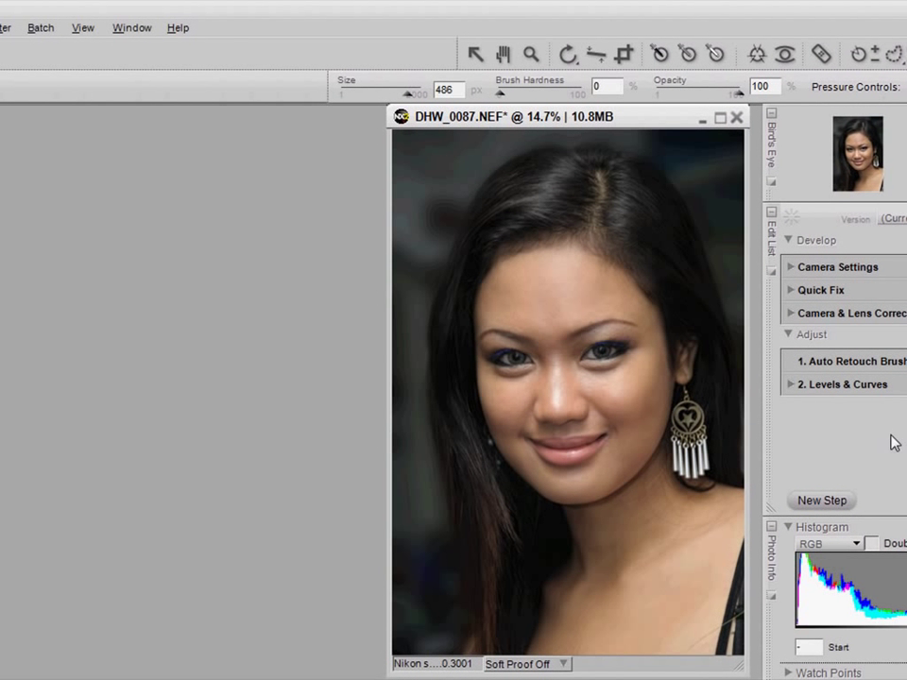
Place a Color Control Point on the chest skin and raise its brightness and saturation
left_click(757, 56)
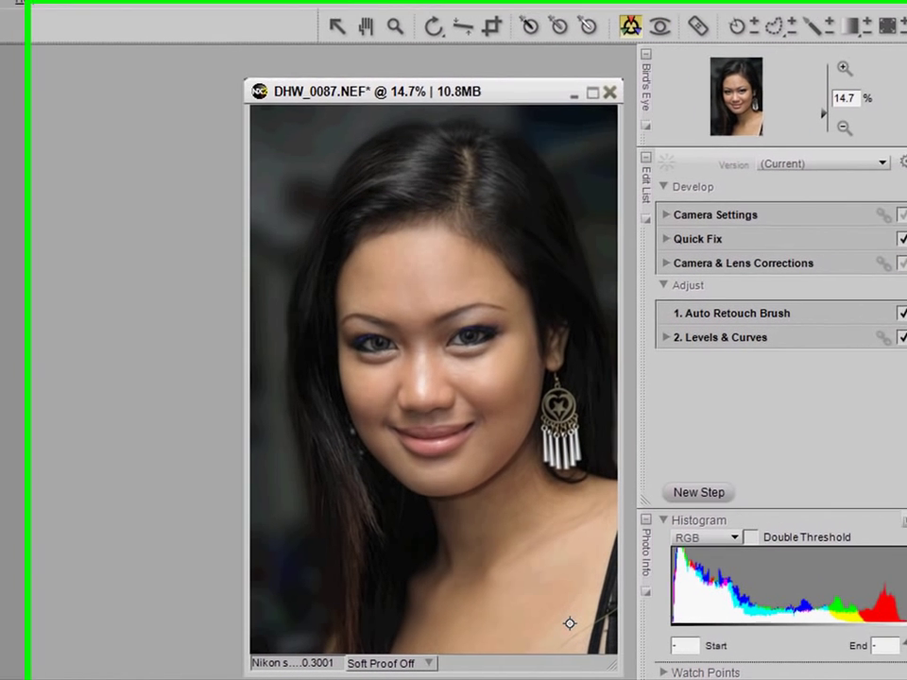
left_click(698, 621)
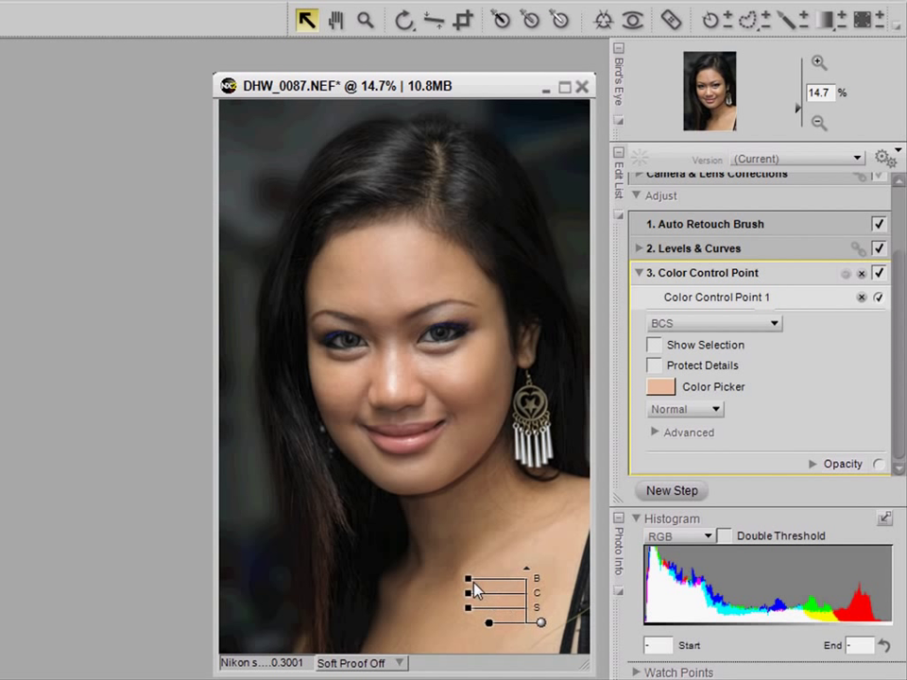
left_click_drag(469, 580, 483, 580)
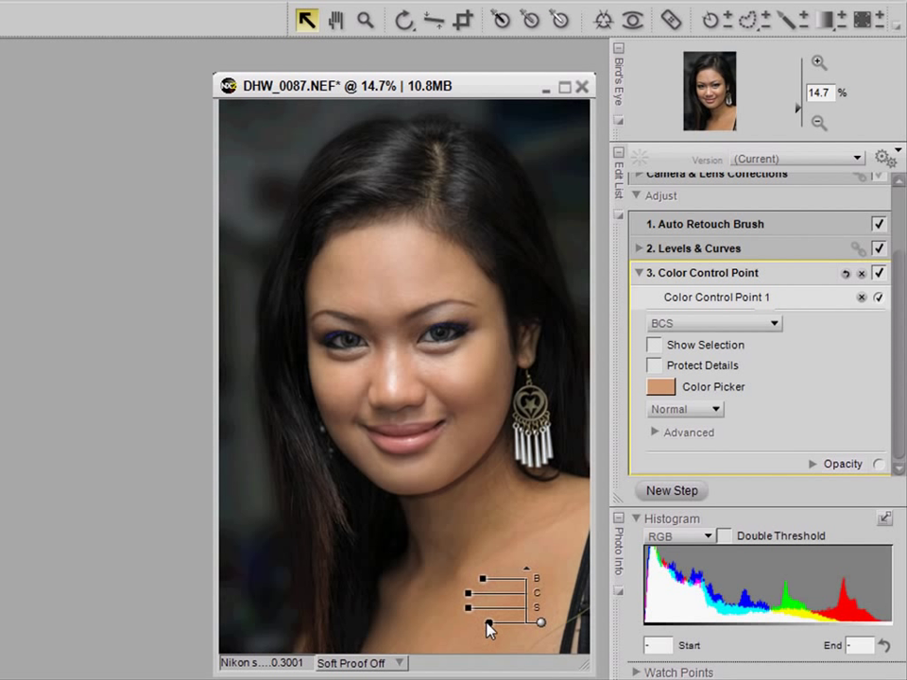
left_click(468, 608)
left_click_drag(468, 608, 479, 609)
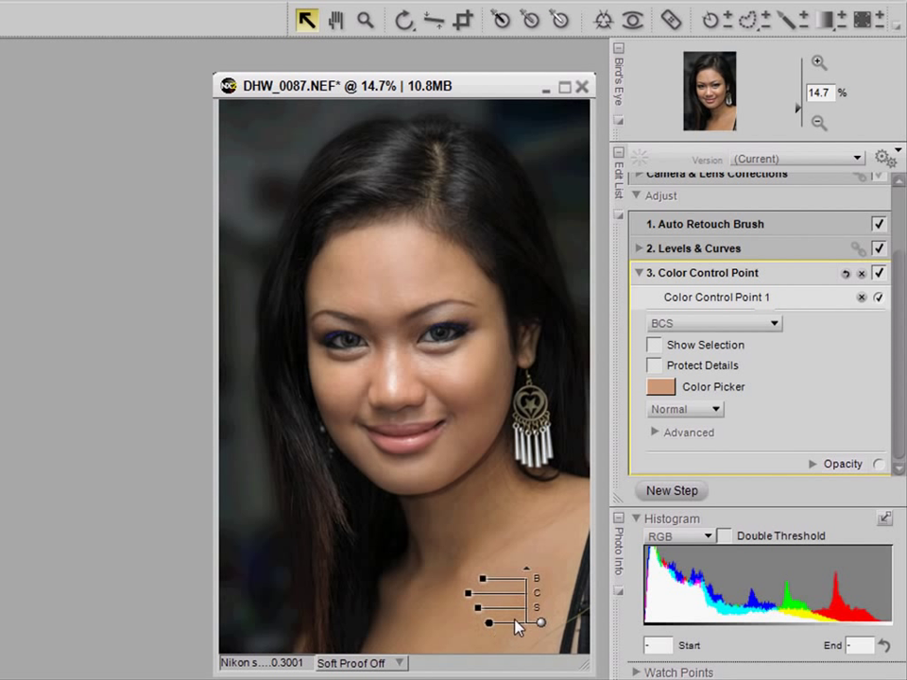
left_click(639, 273)
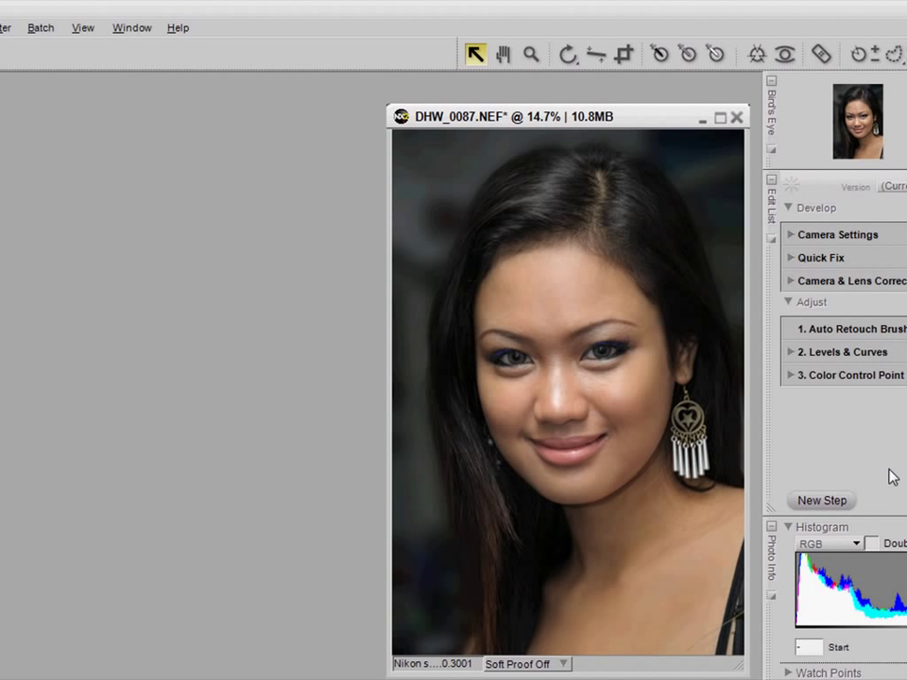
Zoom in to 21.5% with a marquee around the face
left_click(531, 56)
left_click_drag(462, 226, 704, 518)
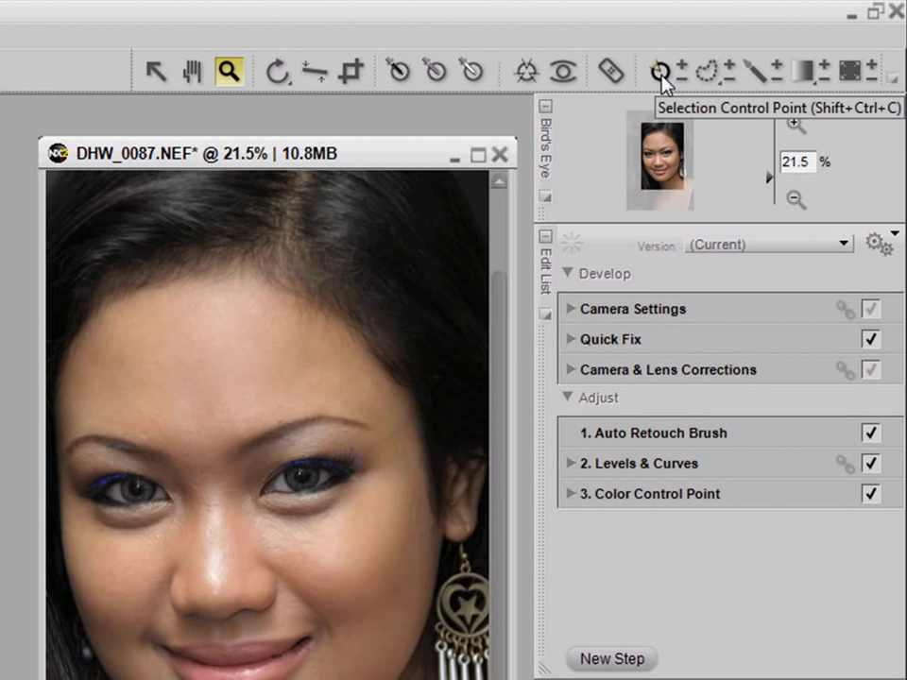
Mask the skin from a nose selection point and apply Gaussian Blur, 17.38 px radius, 37% opacity
left_click(661, 84)
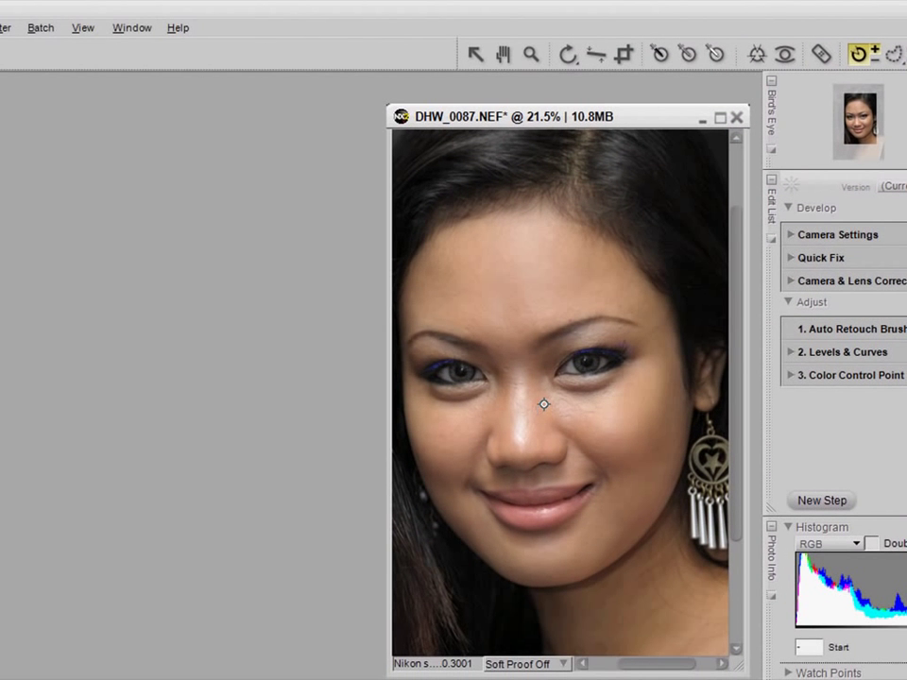
left_click(544, 402)
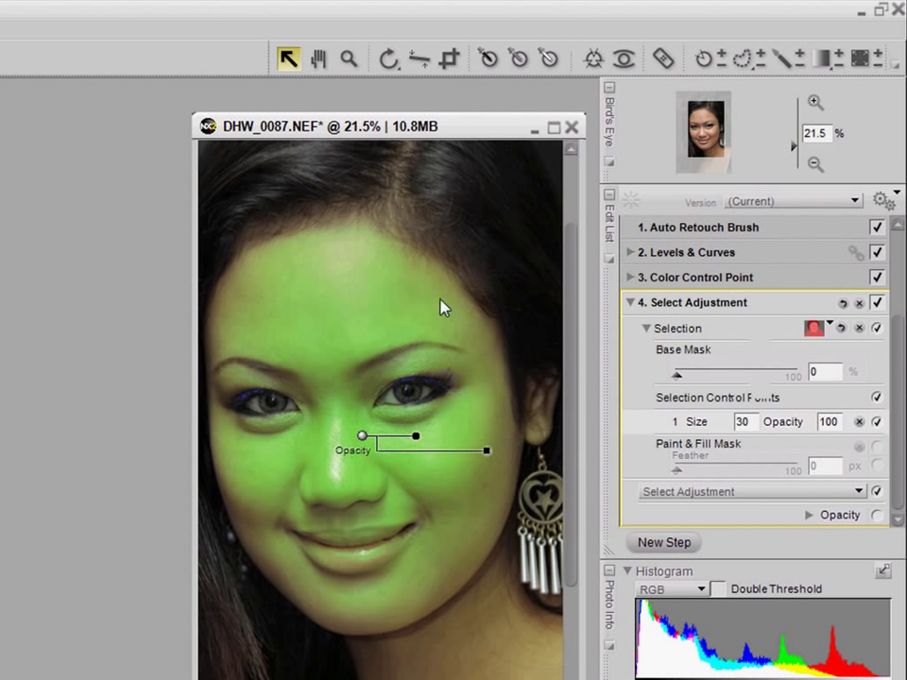
left_click(712, 495)
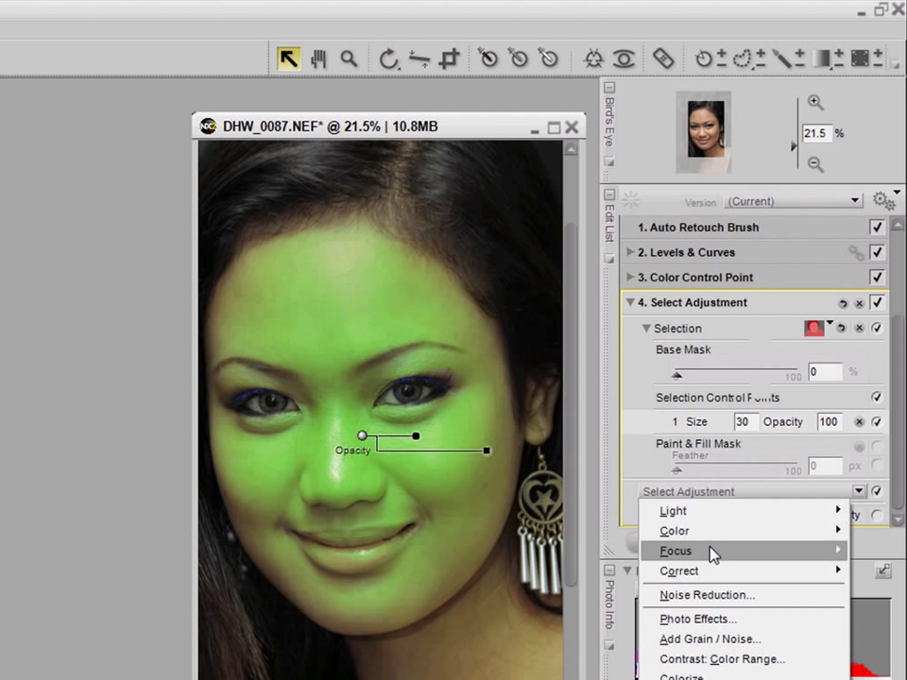
mouse_move(712, 555)
left_click(601, 556)
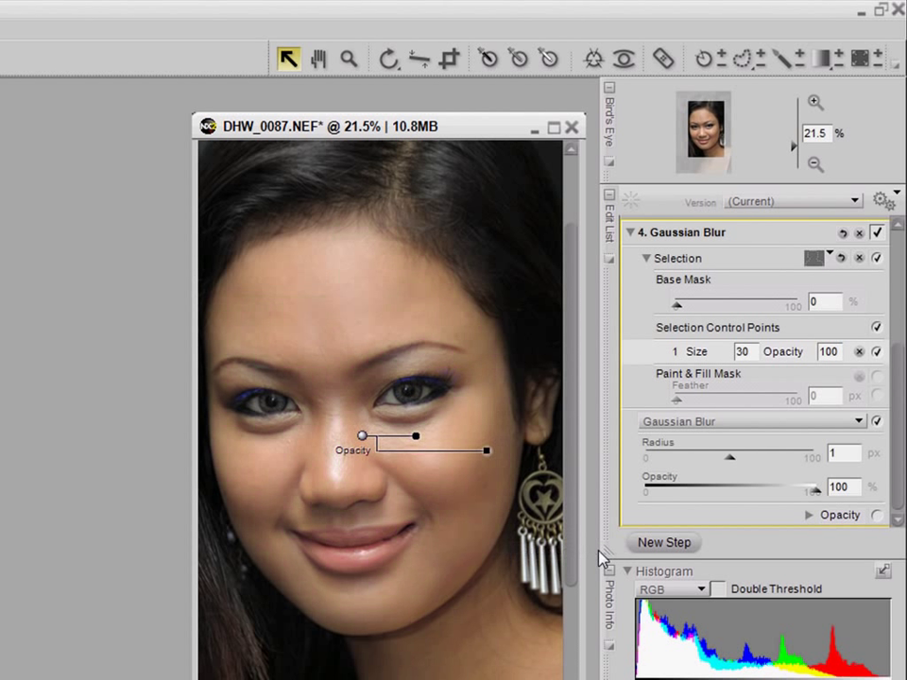
left_click_drag(728, 459, 785, 462)
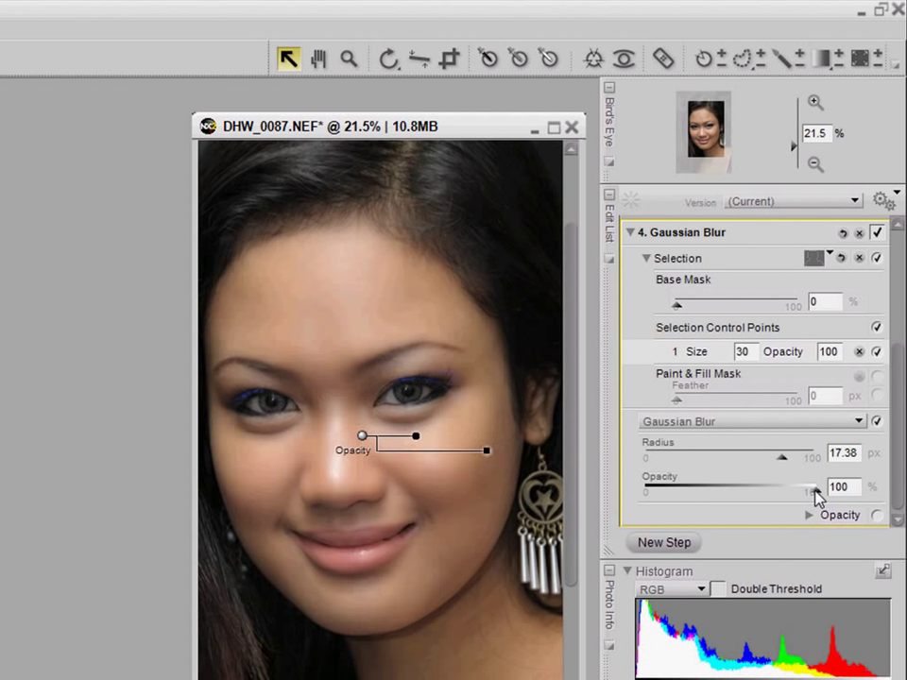
left_click_drag(817, 497, 709, 500)
left_click(630, 232)
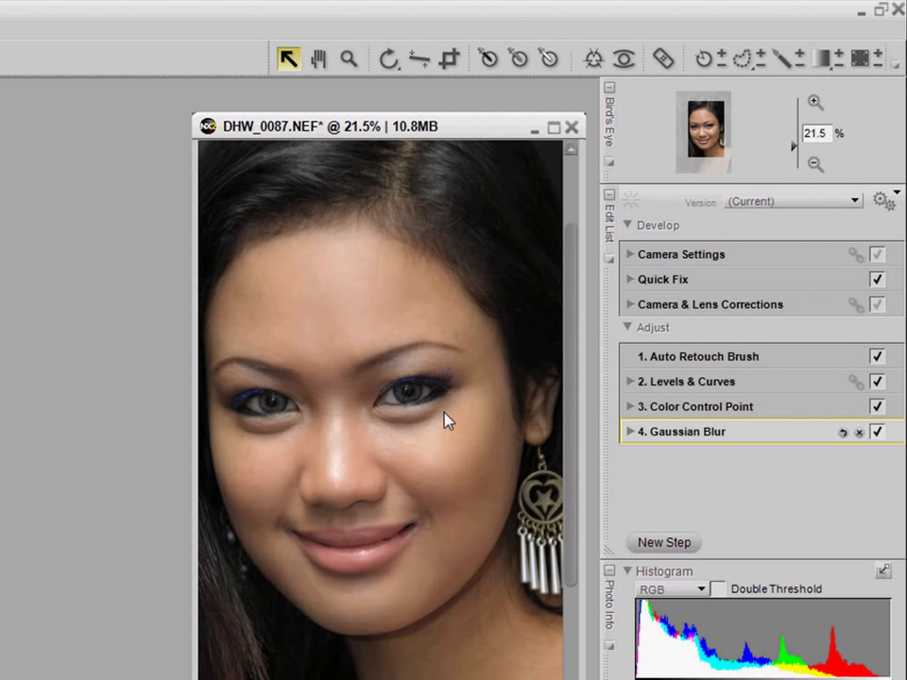
Fit the whole portrait in the window and toggle Levels & Curves off and on to compare
left_click(708, 474)
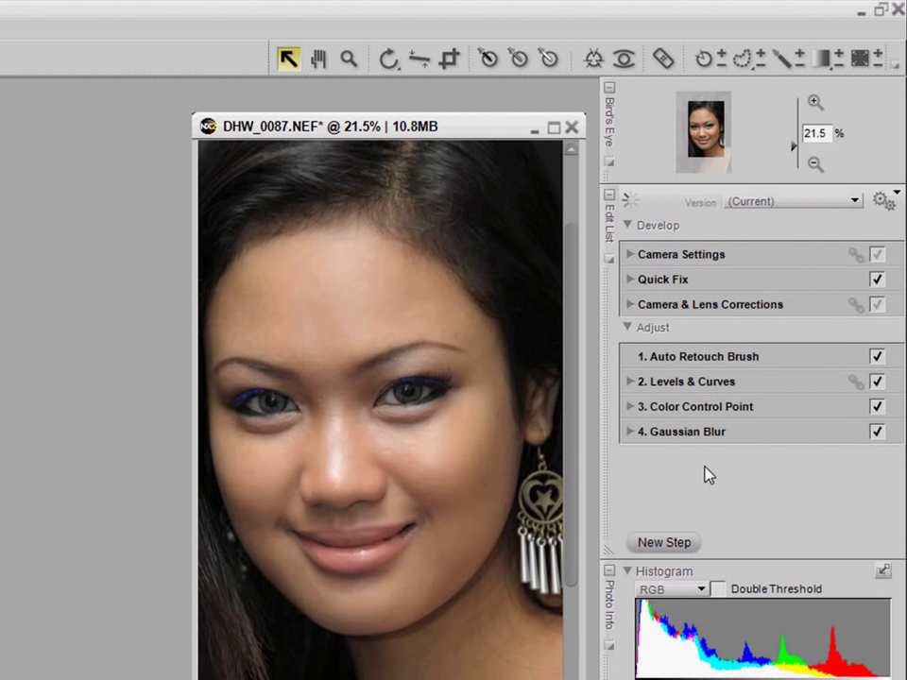
double_click(318, 58)
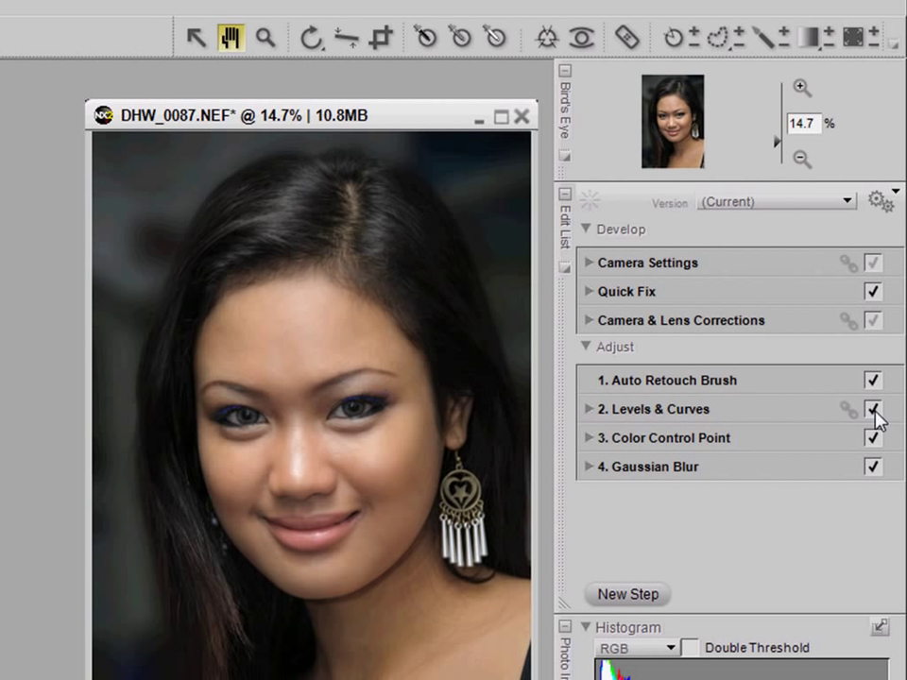
left_click(873, 410)
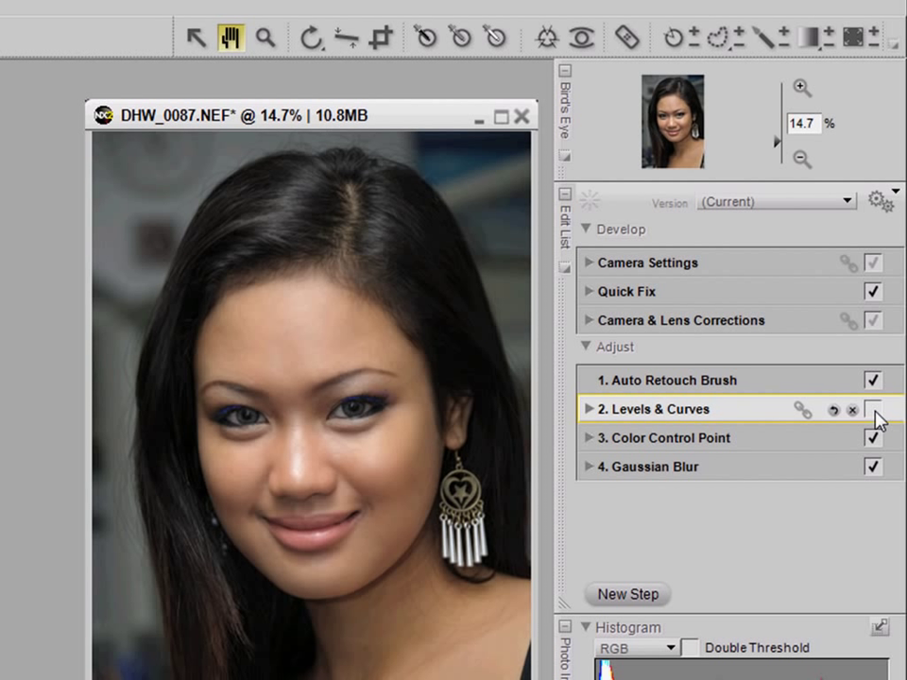
left_click(872, 410)
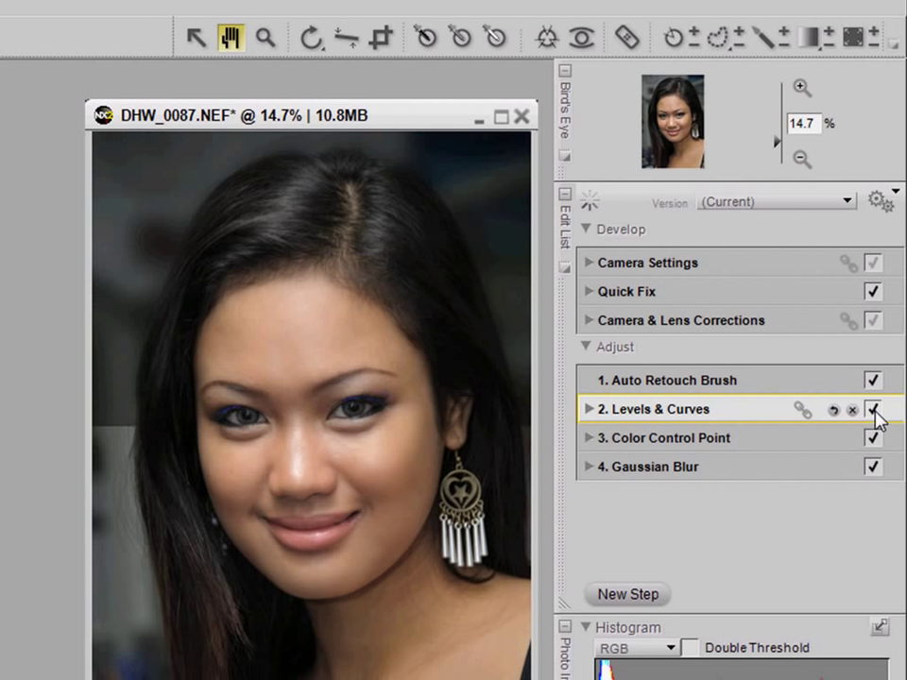
left_click(873, 410)
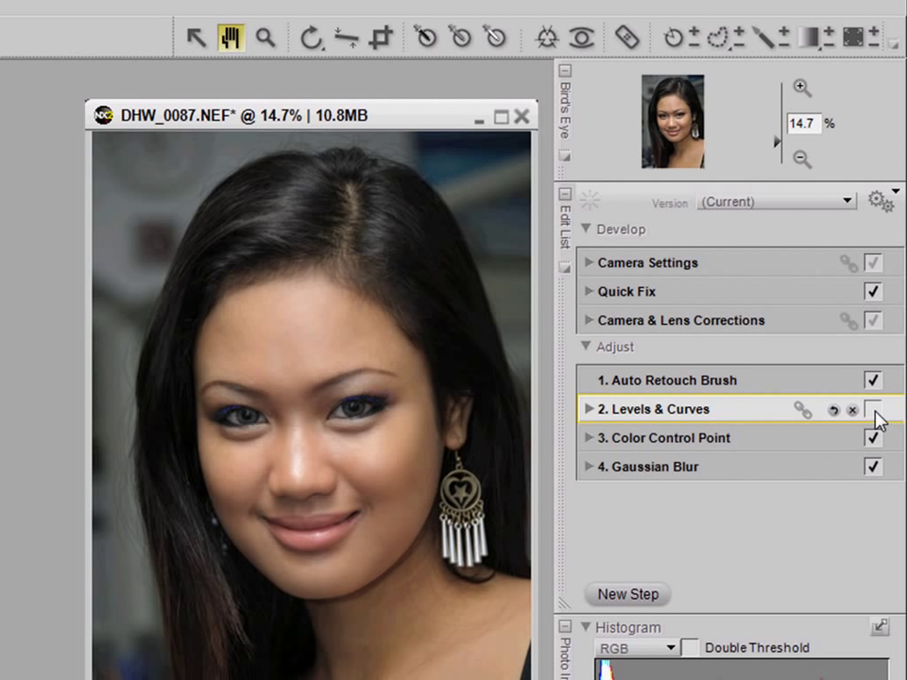
left_click(874, 411)
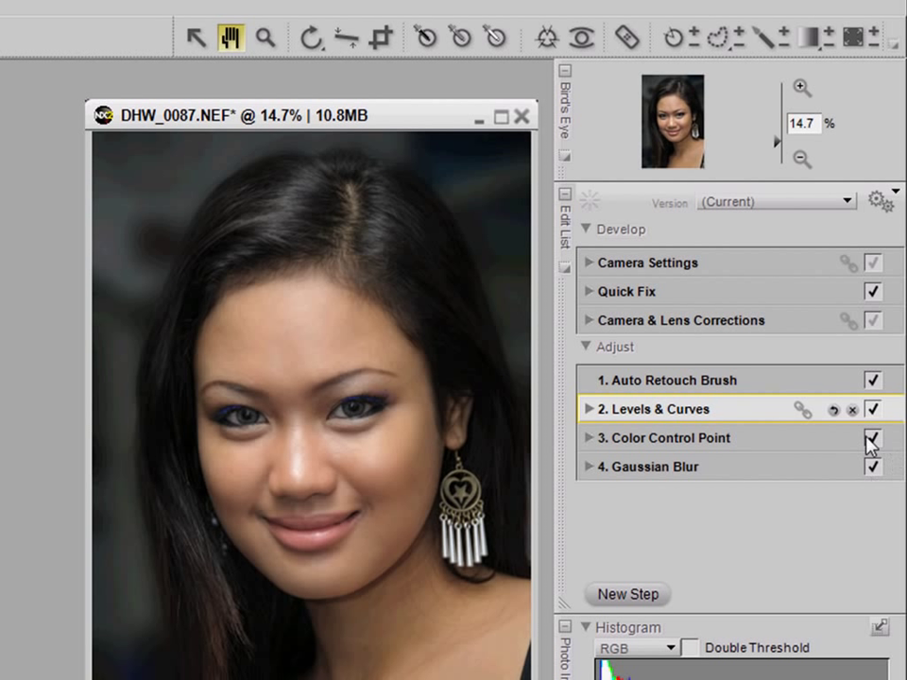
left_click(793, 516)
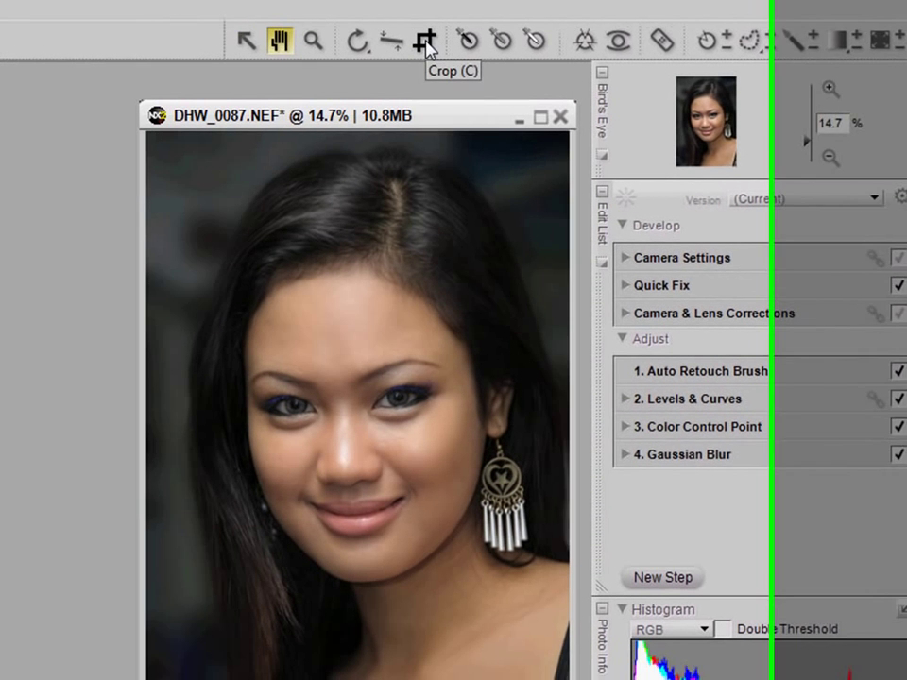
Crop the portrait to a 4x6 Portrait fixed-ratio frame, checking the assistance grid, and apply it
left_click(382, 41)
left_click_drag(419, 147, 734, 600)
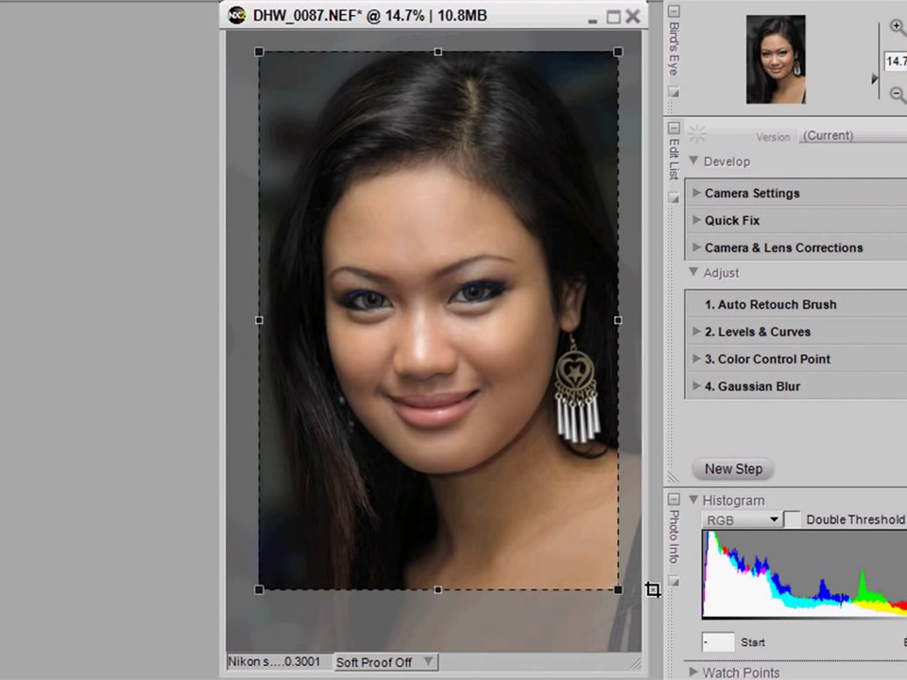
left_click_drag(476, 478, 481, 470)
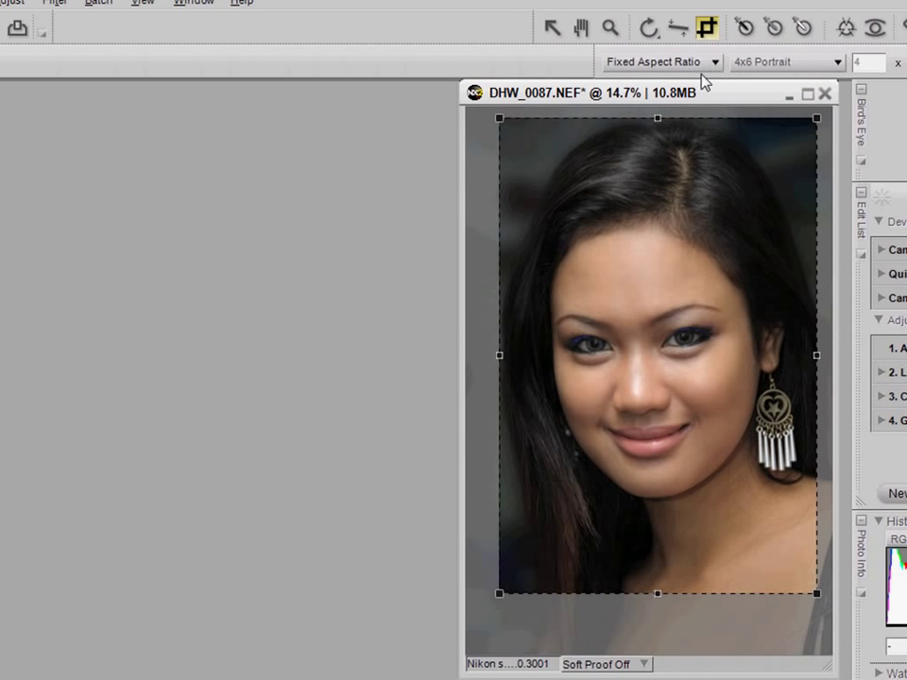
left_click(701, 65)
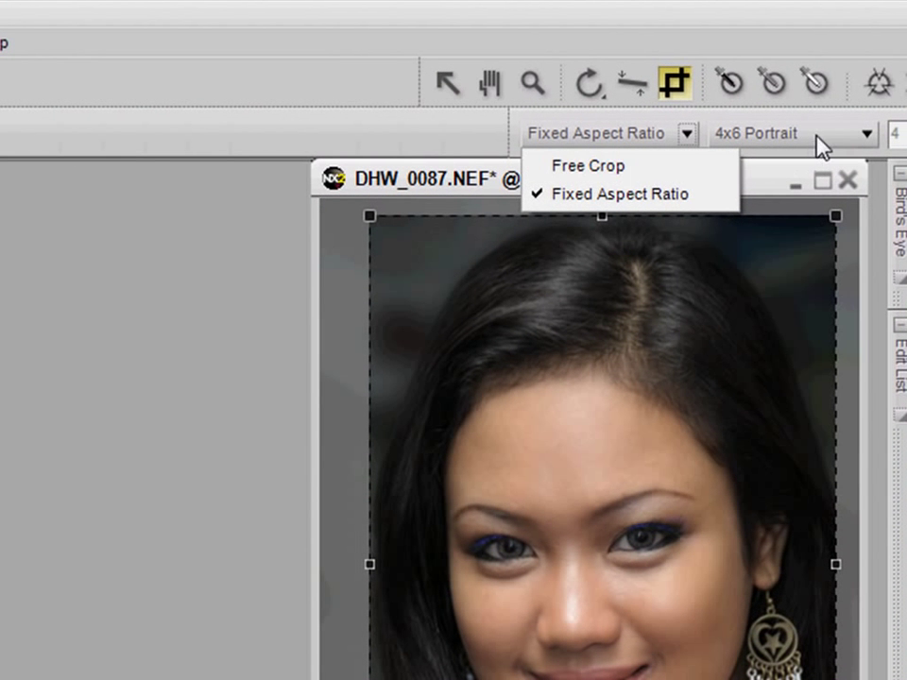
left_click(818, 138)
left_click(818, 138)
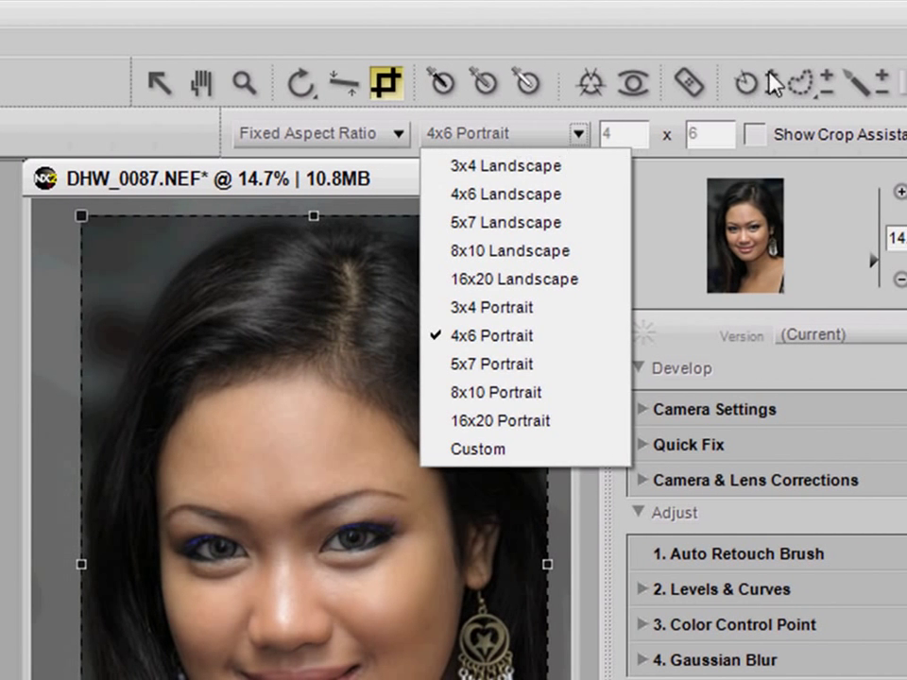
left_click(771, 133)
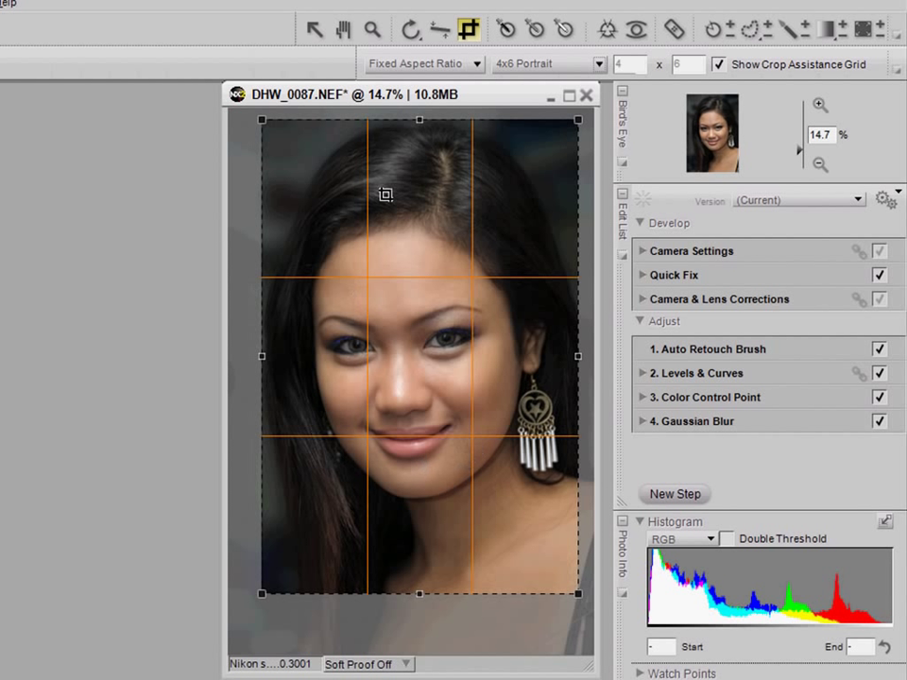
left_click(718, 64)
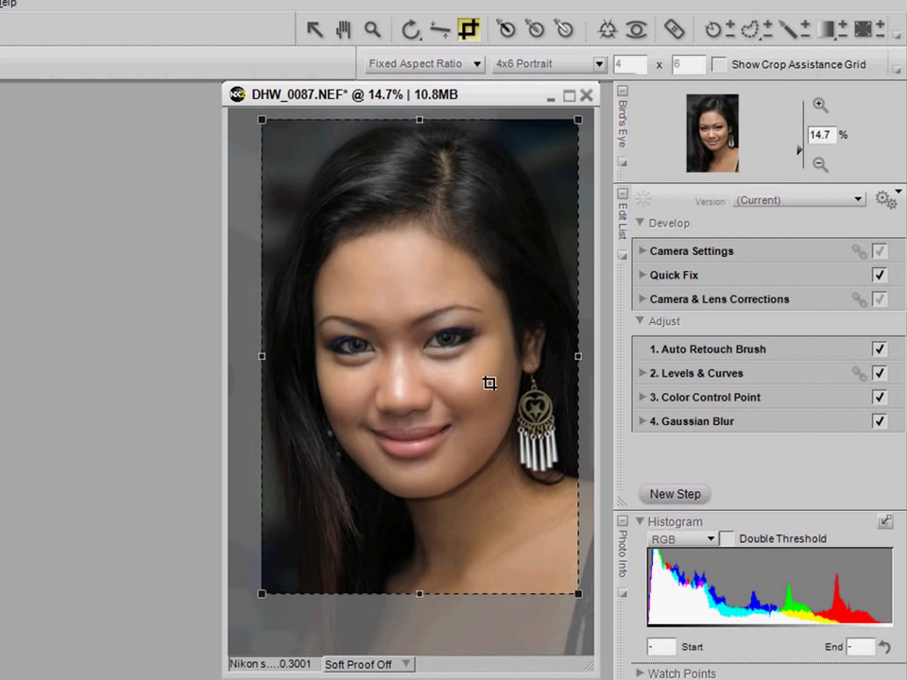
double_click(408, 301)
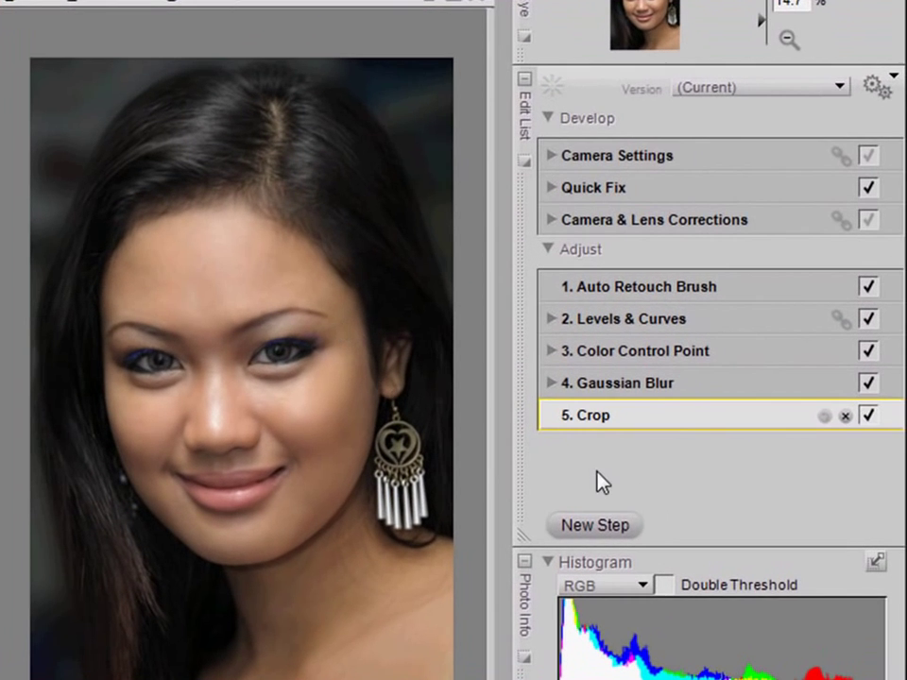
left_click(710, 460)
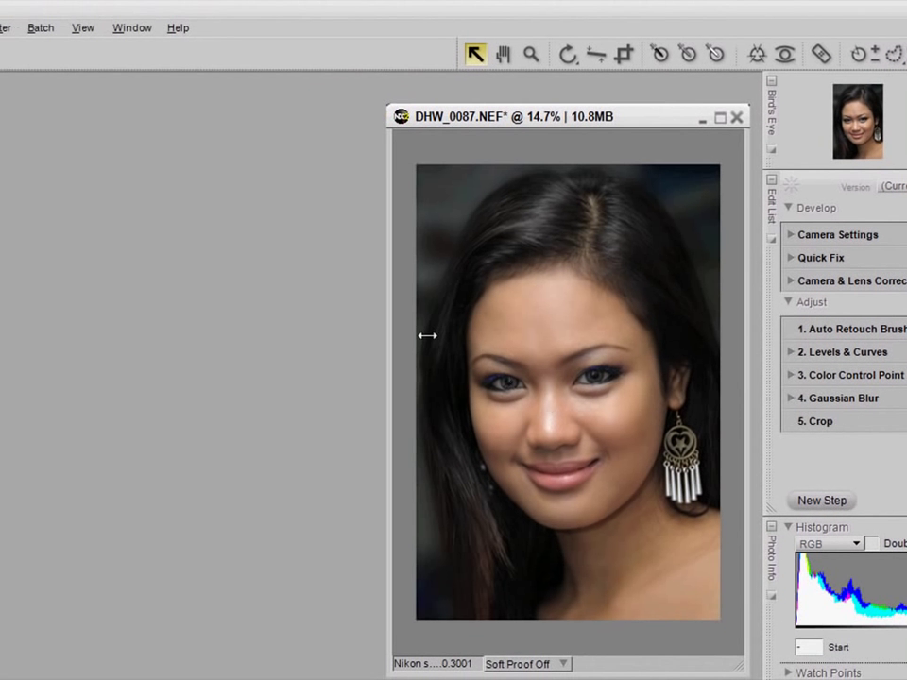
key("alt+f")
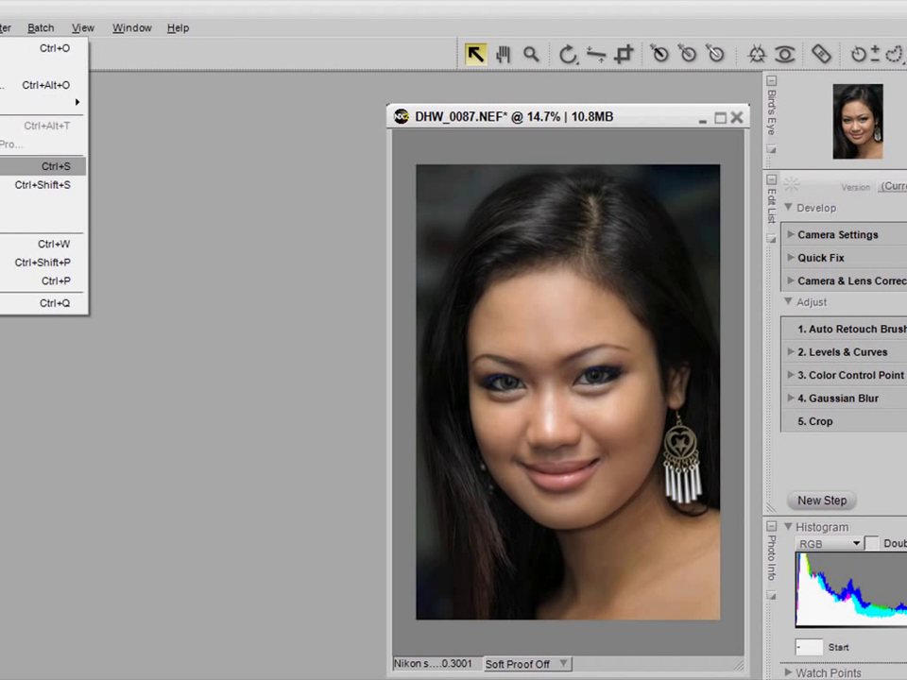
Save DHW_0087.NEF with all five adjustment steps
key("Return")
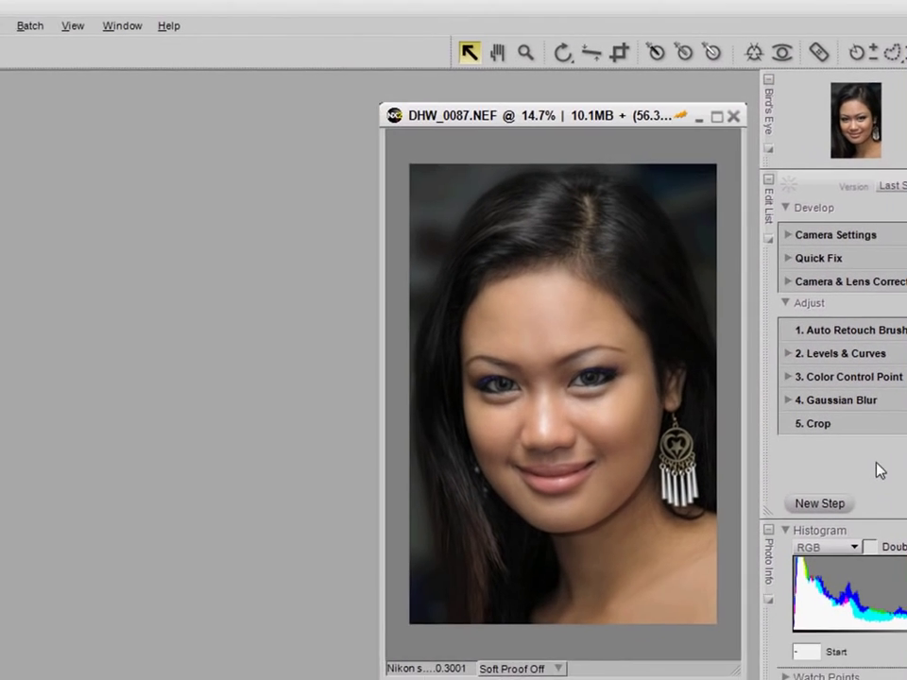
left_click(0, 28)
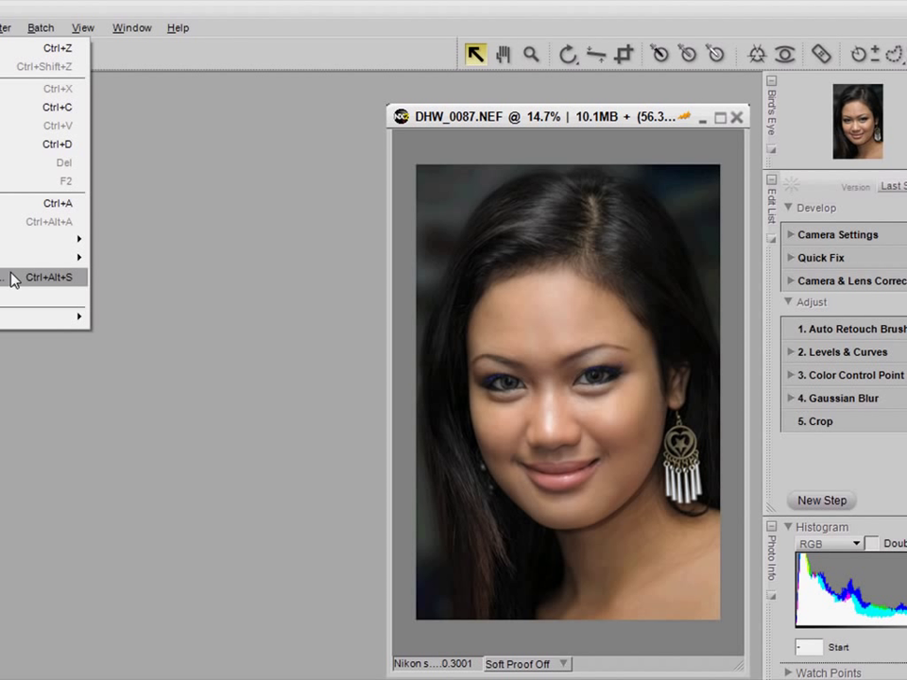
Add a Fit Photo step resizing the portrait to fit within 1000 x 1000 pixels
left_click(28, 296)
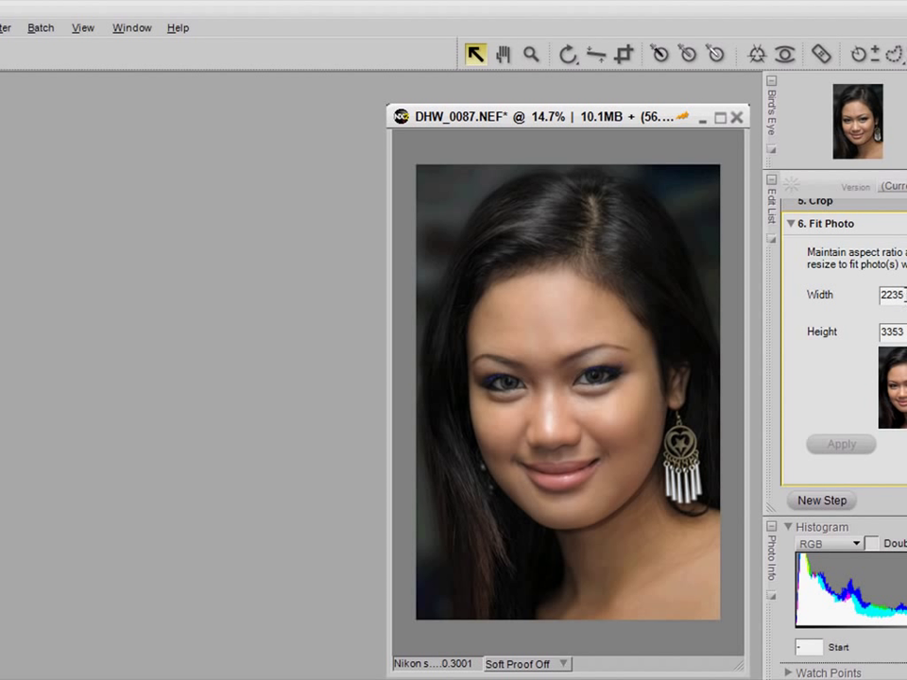
double_click(884, 295)
type("1000")
key("Tab")
type("1000")
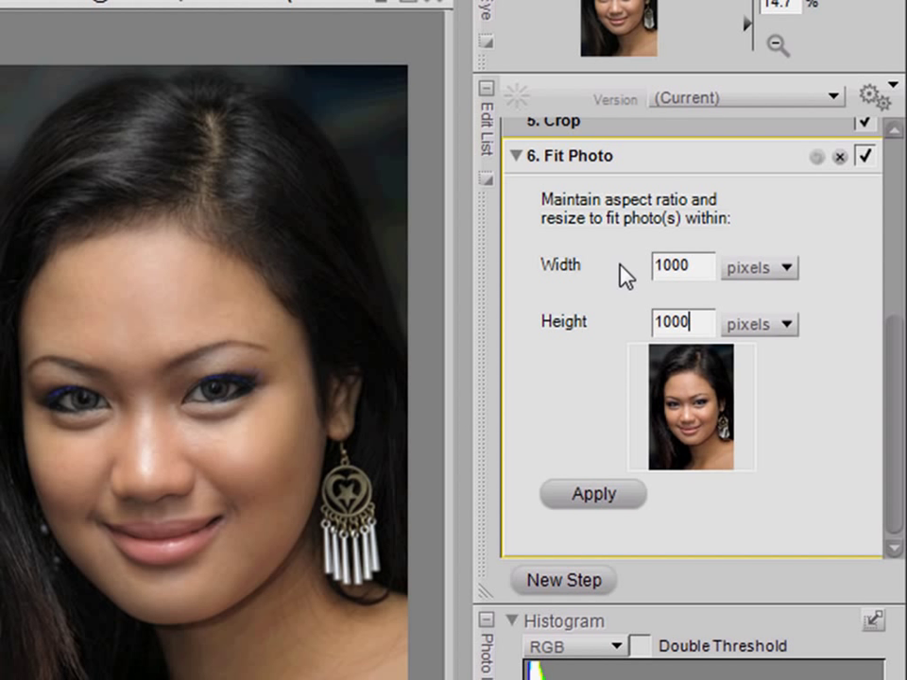
left_click(597, 498)
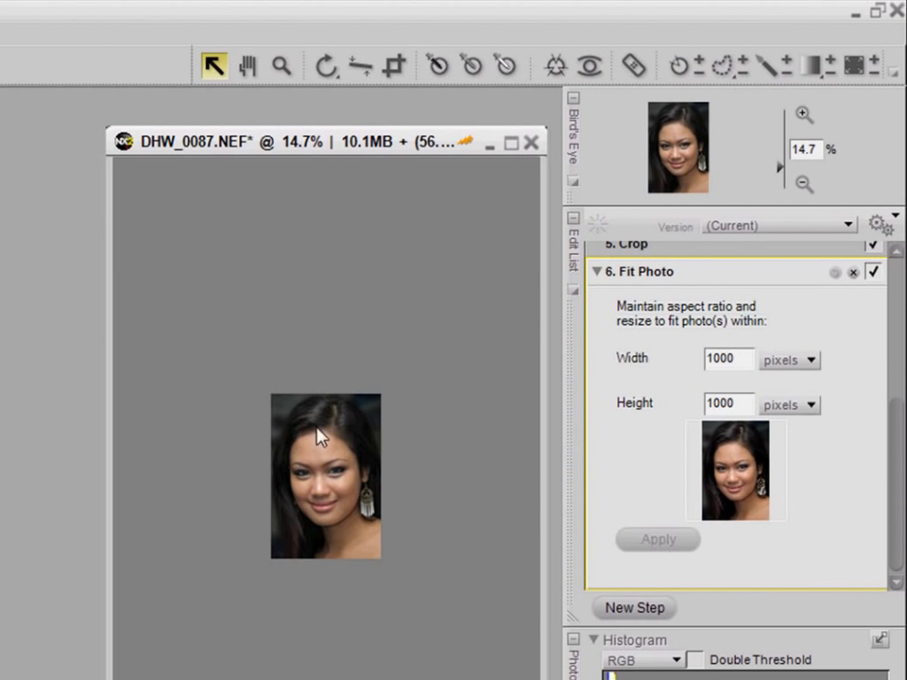
double_click(251, 73)
left_click(598, 273)
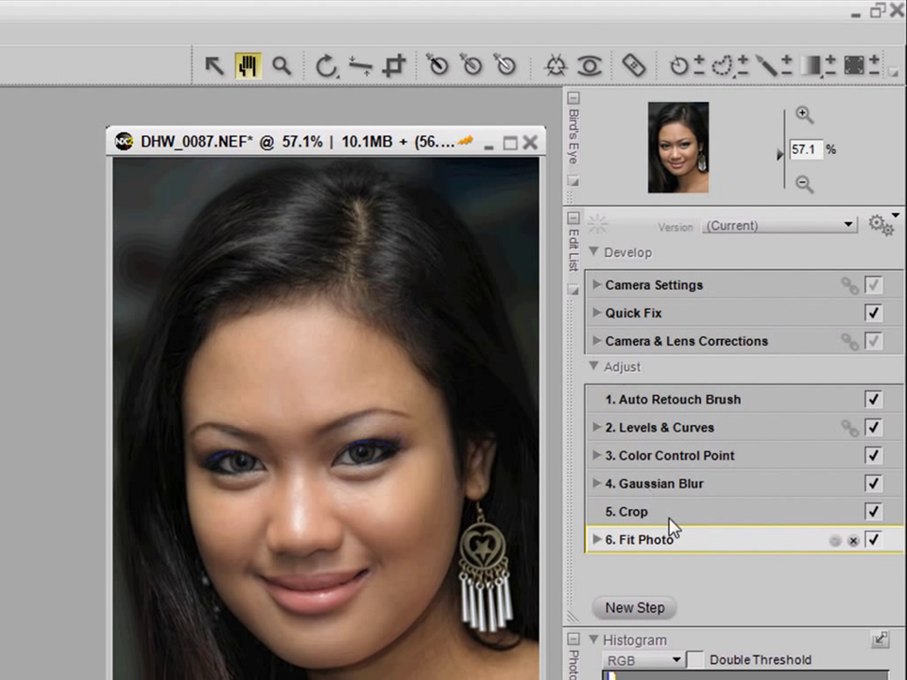
Add an Unsharp Mask step with intensity 22 and threshold 5
left_click(659, 614)
left_click(662, 550)
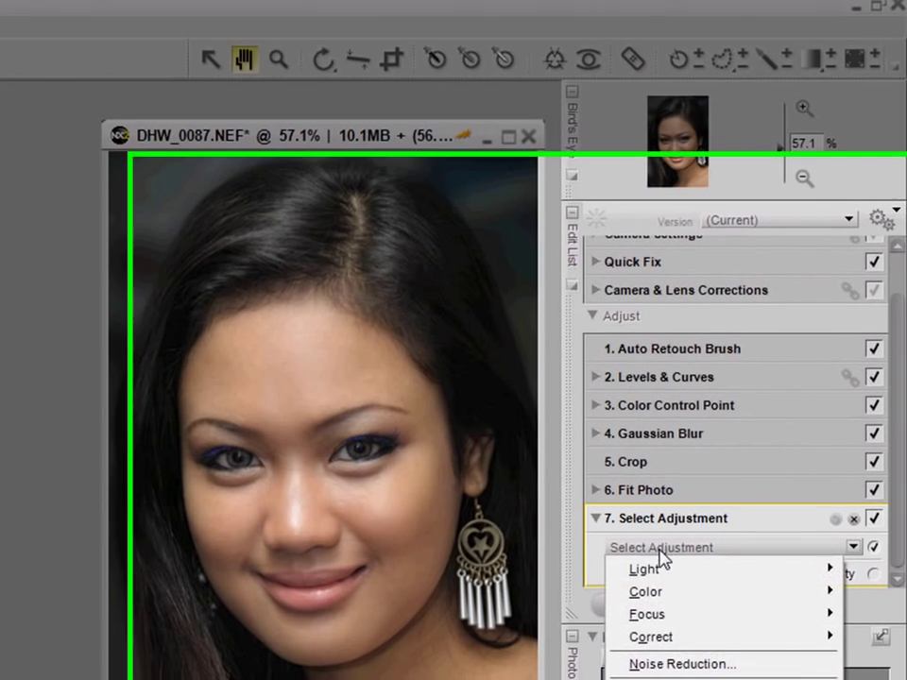
mouse_move(650, 614)
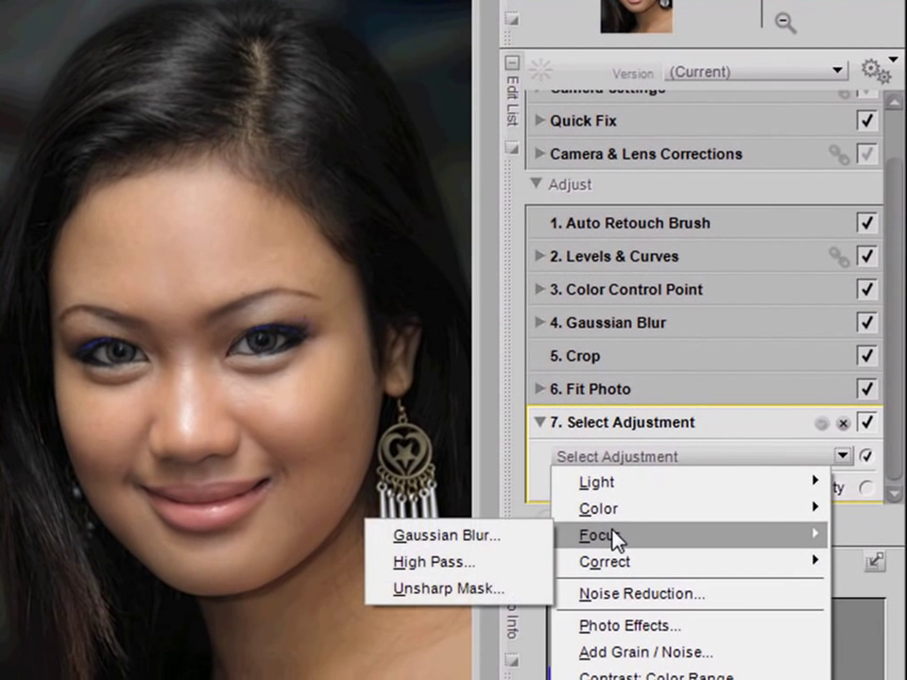
left_click(490, 595)
double_click(802, 365)
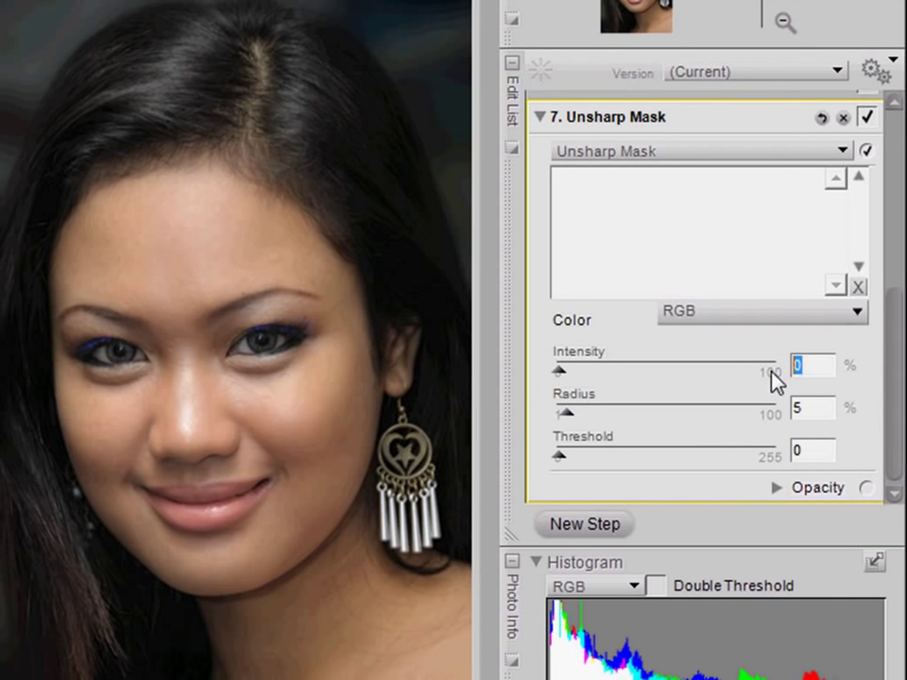
type("22")
double_click(818, 453)
type("5")
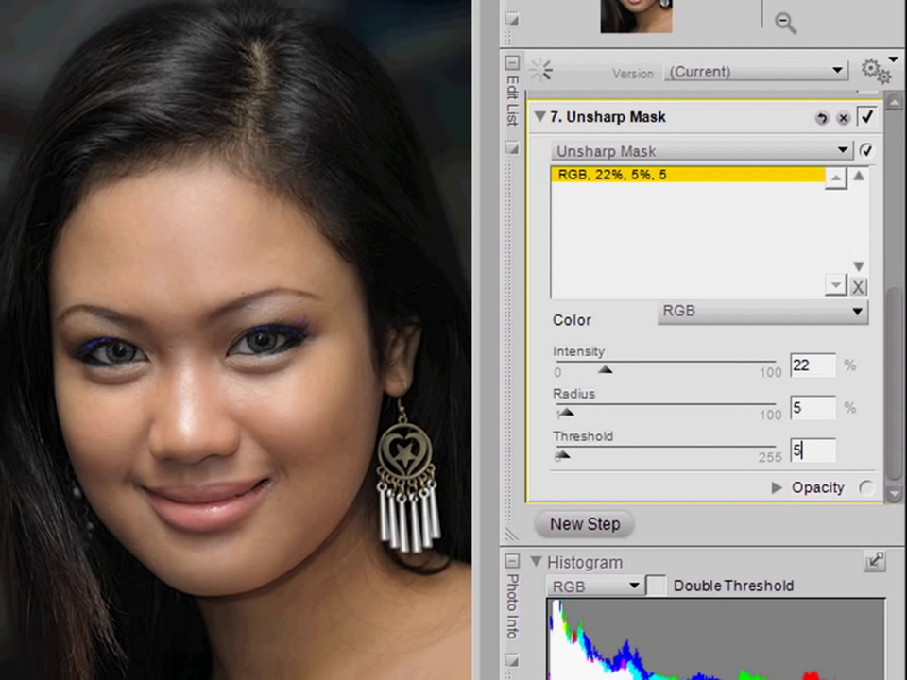
left_click(539, 118)
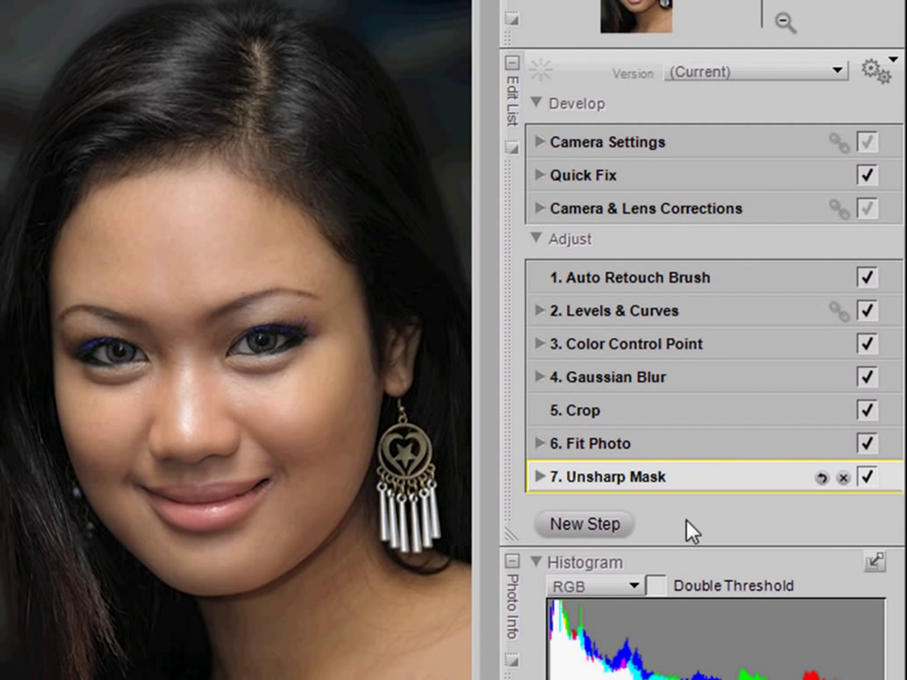
left_click(626, 452)
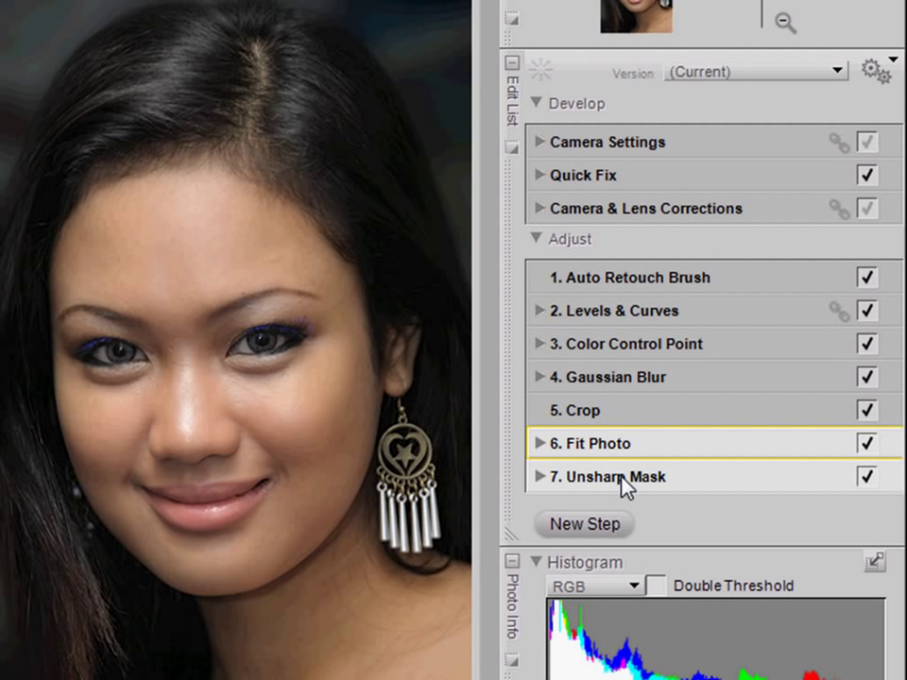
right_click(690, 481)
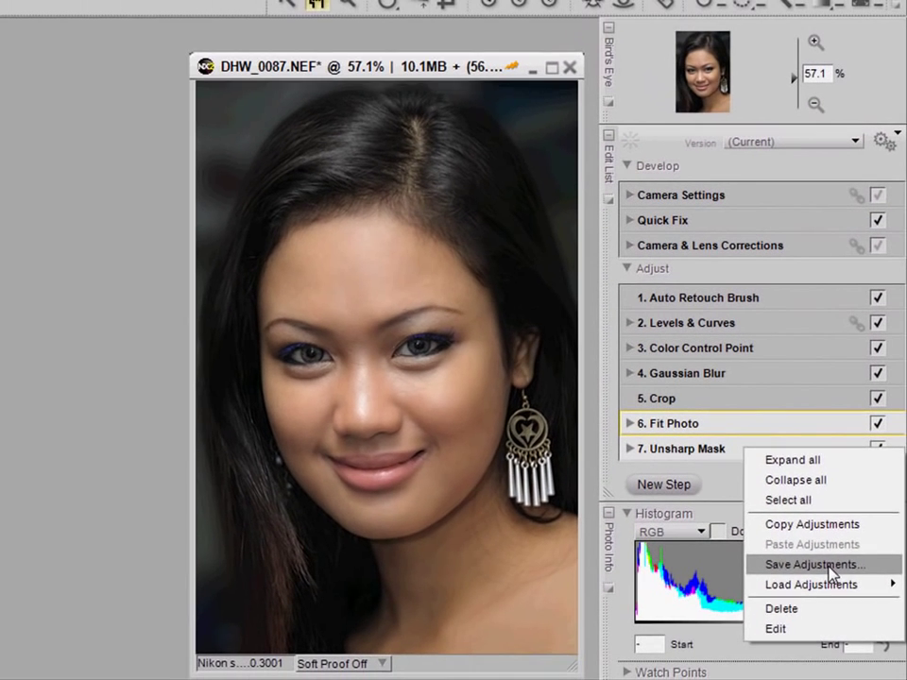
left_click(780, 630)
left_click_drag(471, 219, 471, 348)
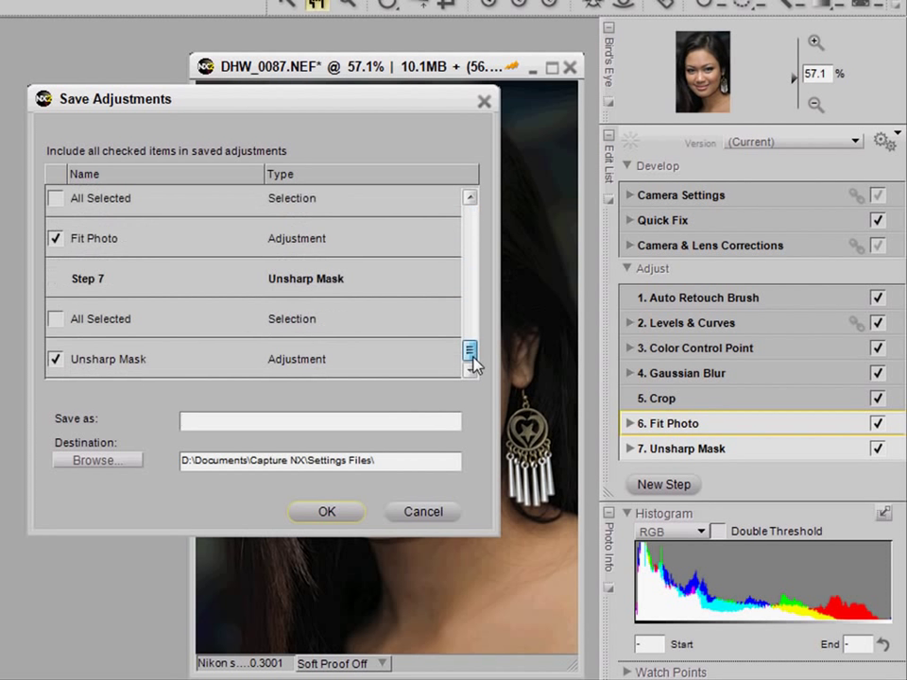
left_click(416, 519)
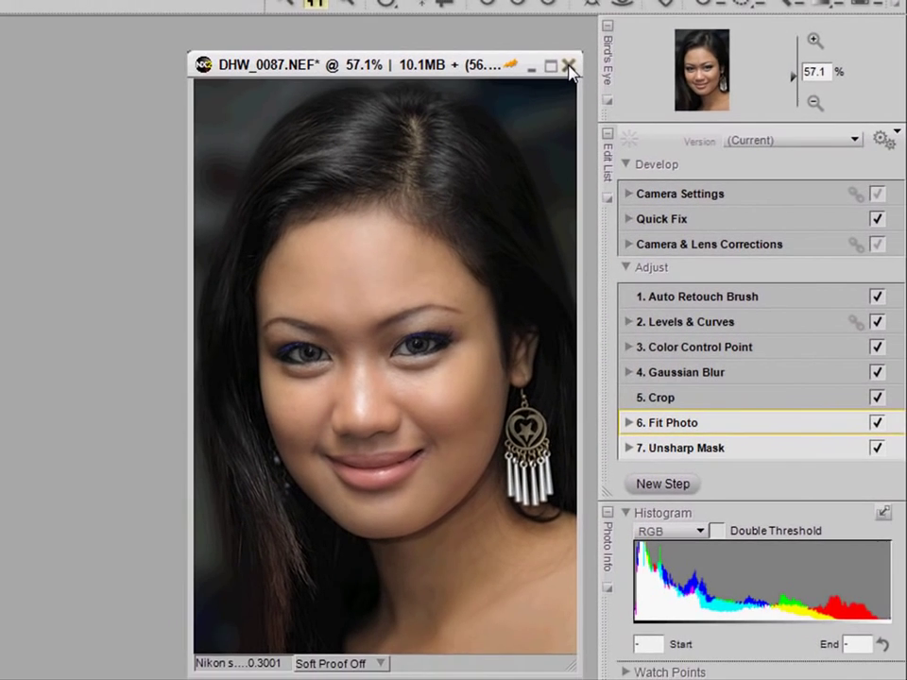
Close the portrait window without saving the latest changes
left_click(482, 40)
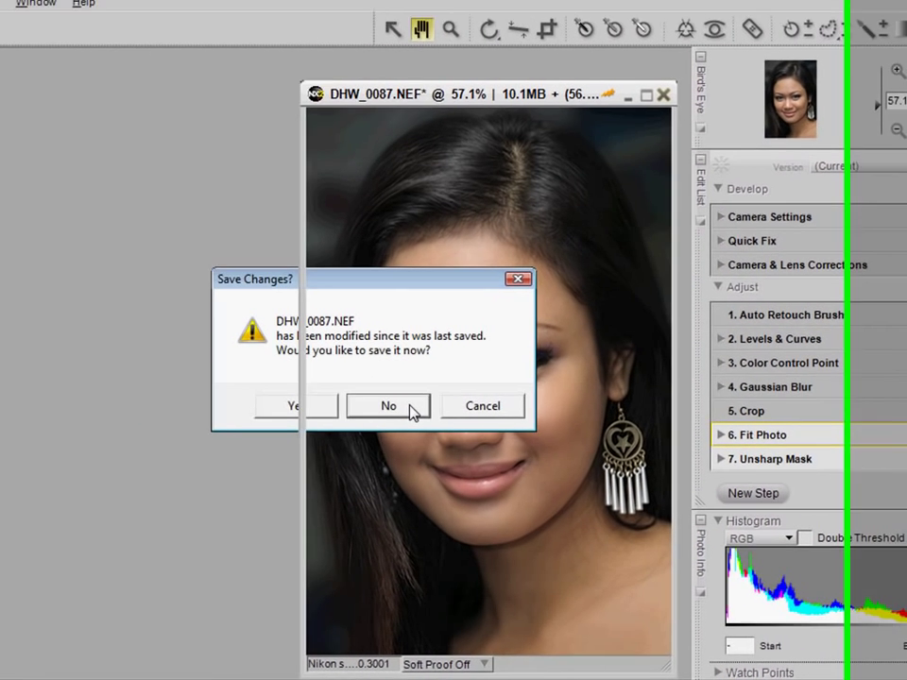
left_click(308, 397)
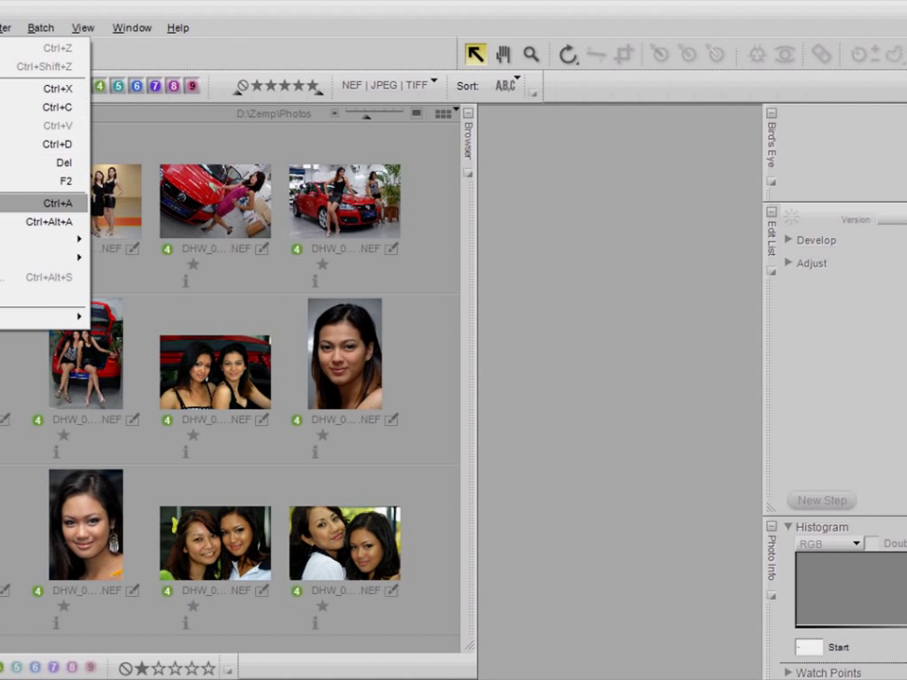
Select all 12 photos and append Resize and Sharpen Med.set to their existing settings
left_click(28, 202)
right_click(229, 392)
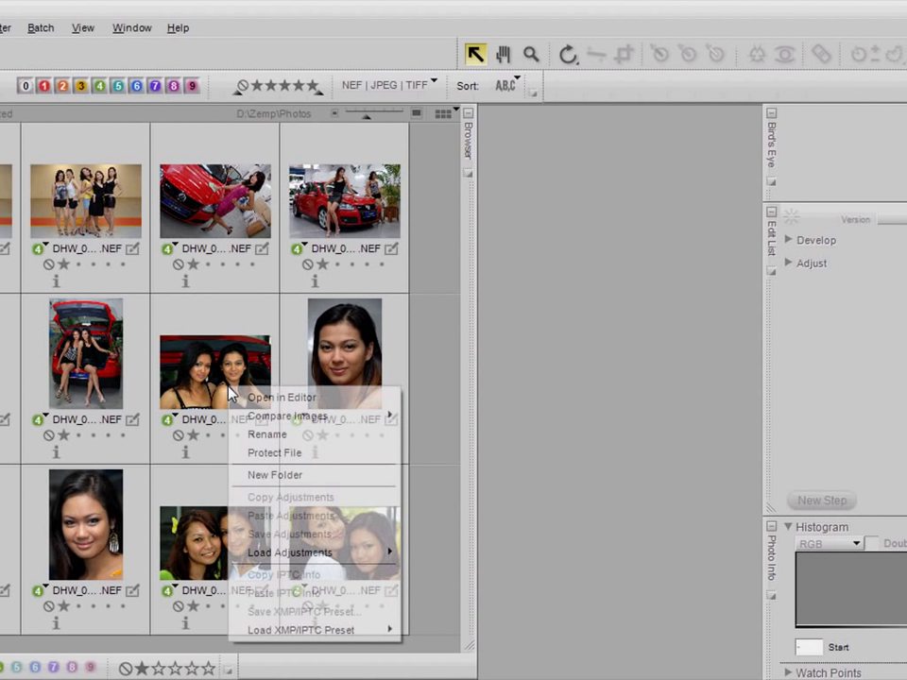
mouse_move(298, 557)
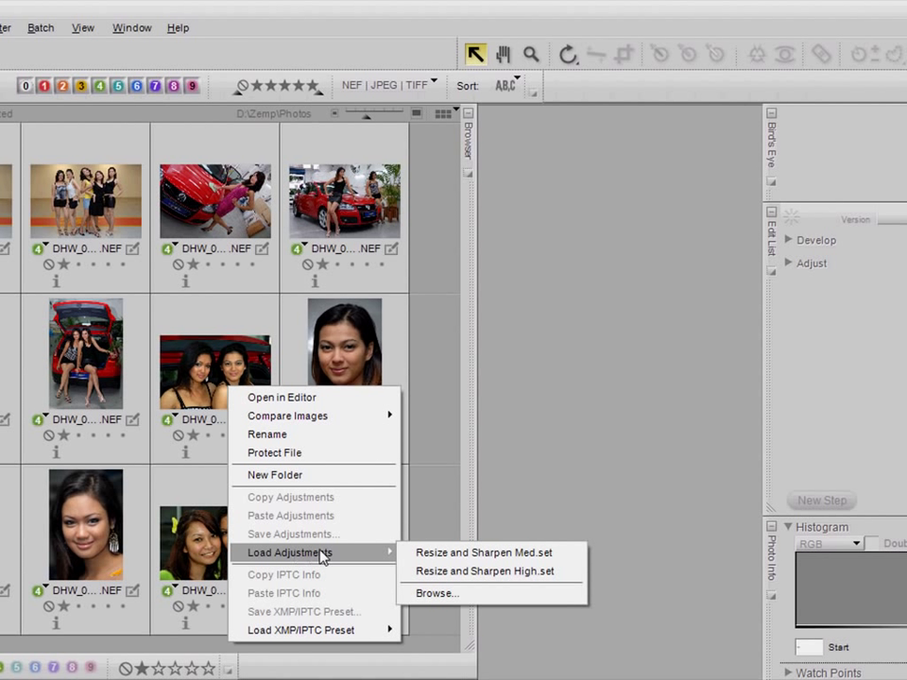
left_click(567, 559)
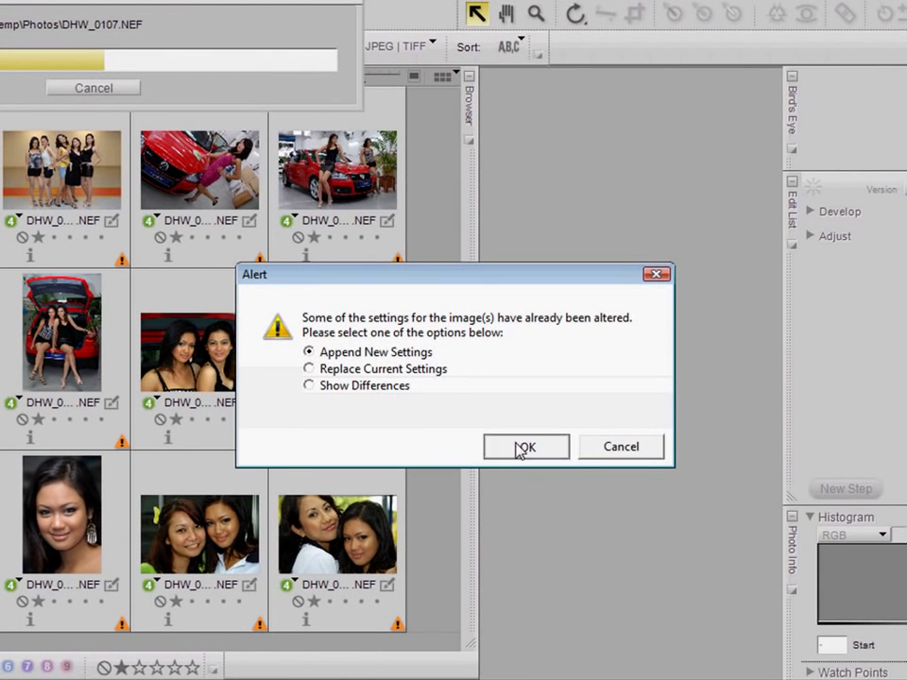
left_click(521, 447)
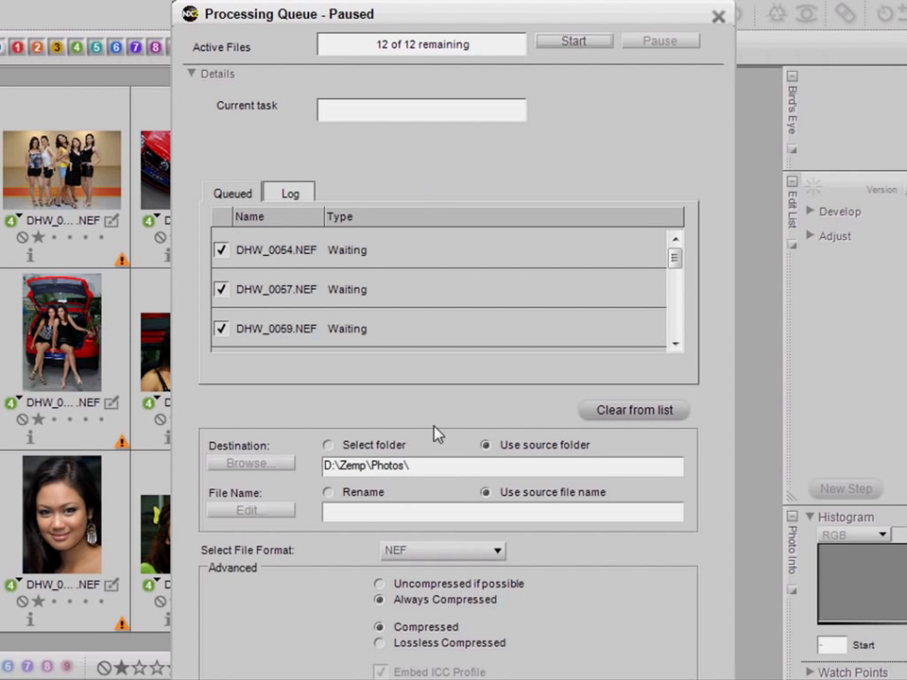
Set the output file format to JPG with Good Quality (80) compression
left_click(452, 552)
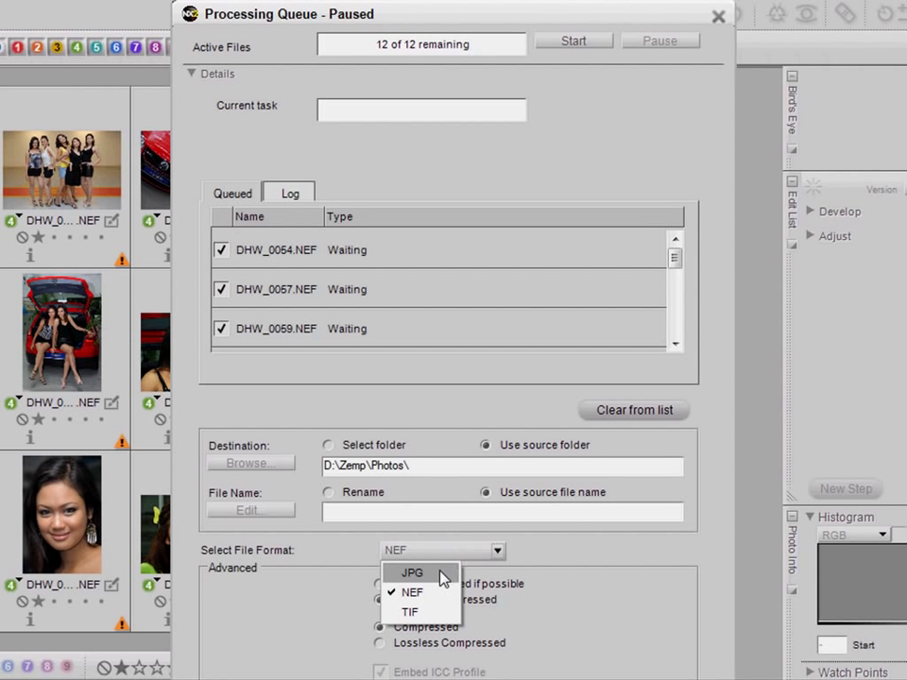
left_click(414, 573)
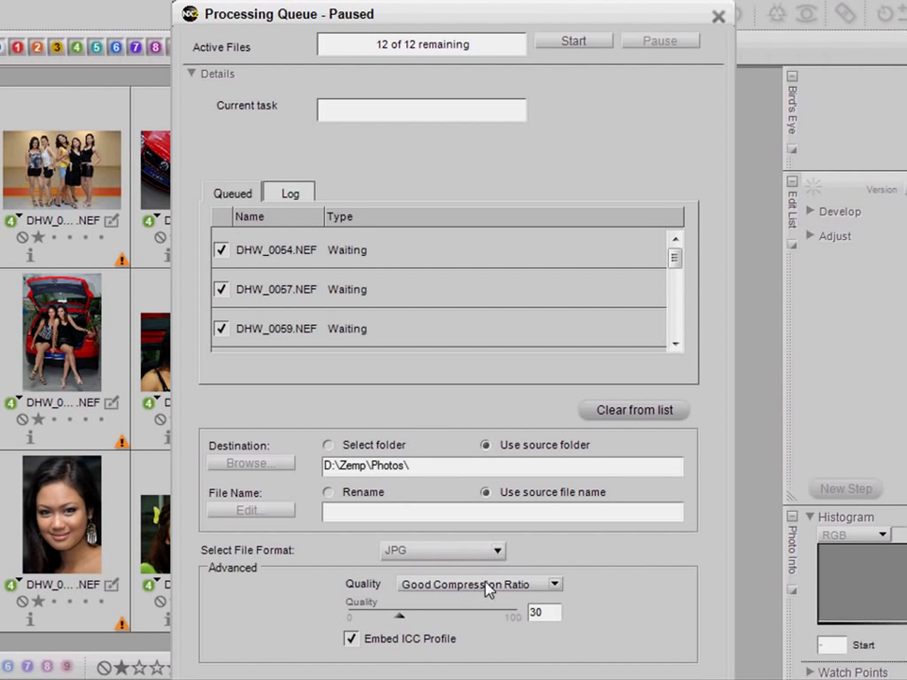
left_click(488, 588)
left_click(487, 562)
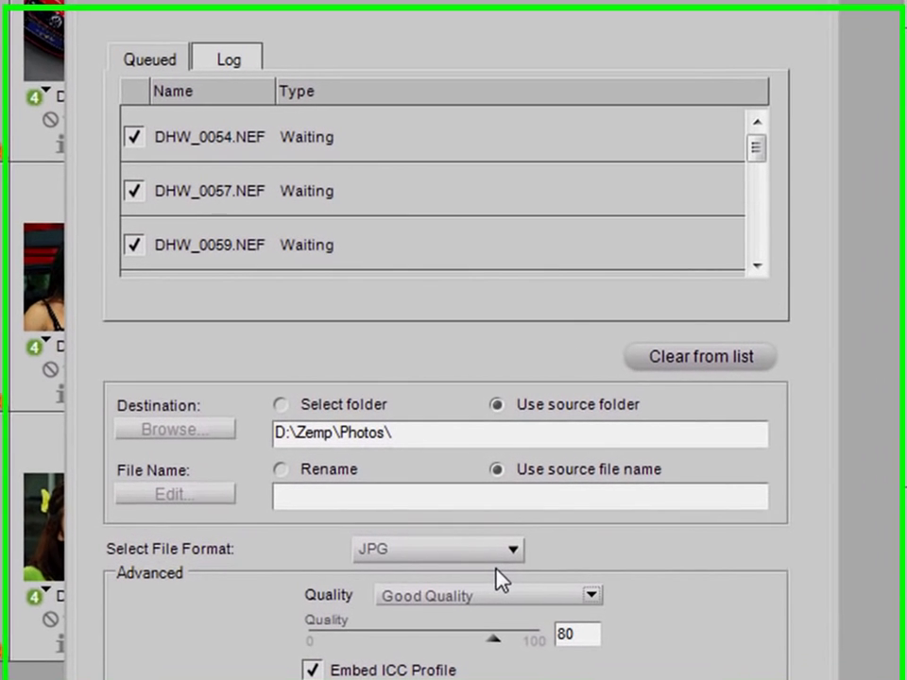
Direct the output to D:\Zemp\Final Output and start processing the 12 queued photos
left_click(280, 405)
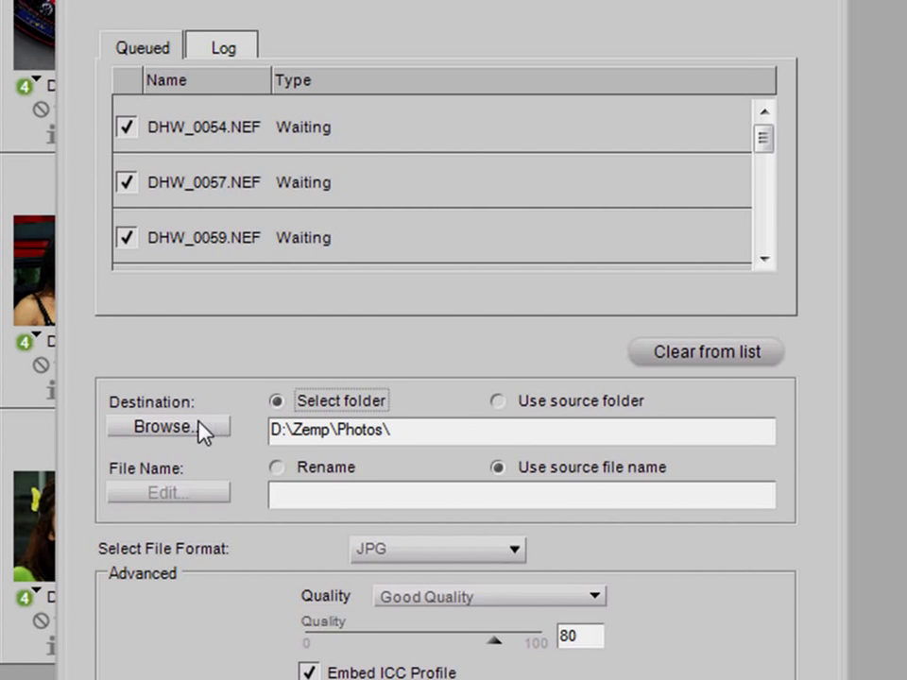
left_click(200, 430)
left_click(439, 374)
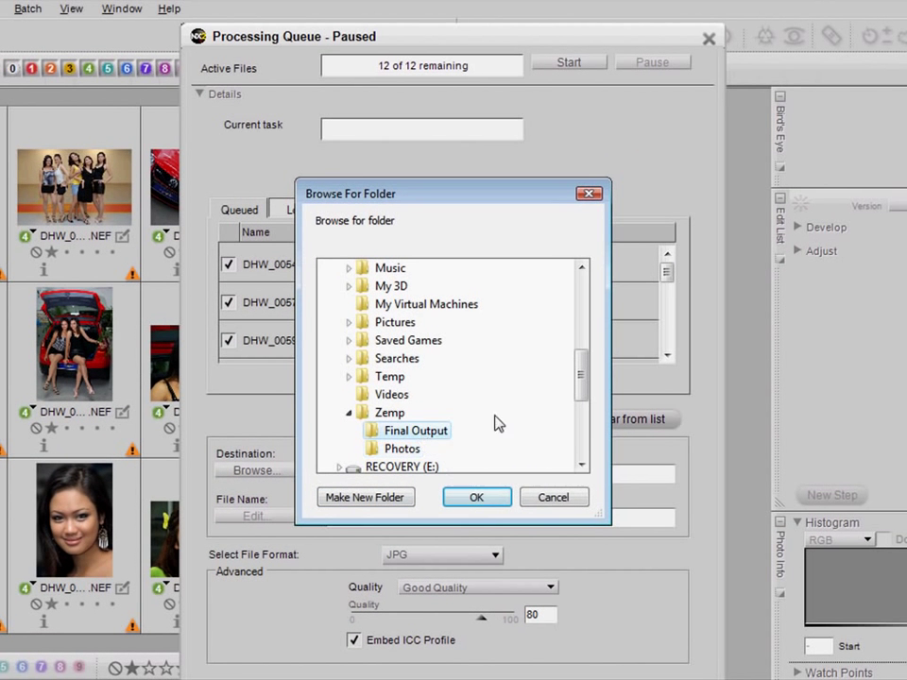
left_click(493, 500)
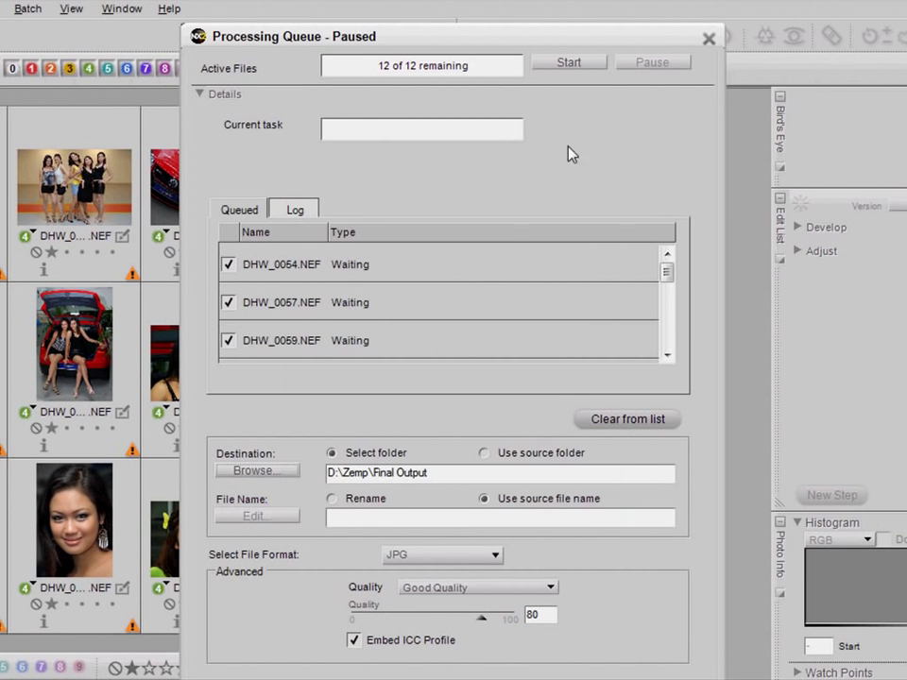
left_click(595, 67)
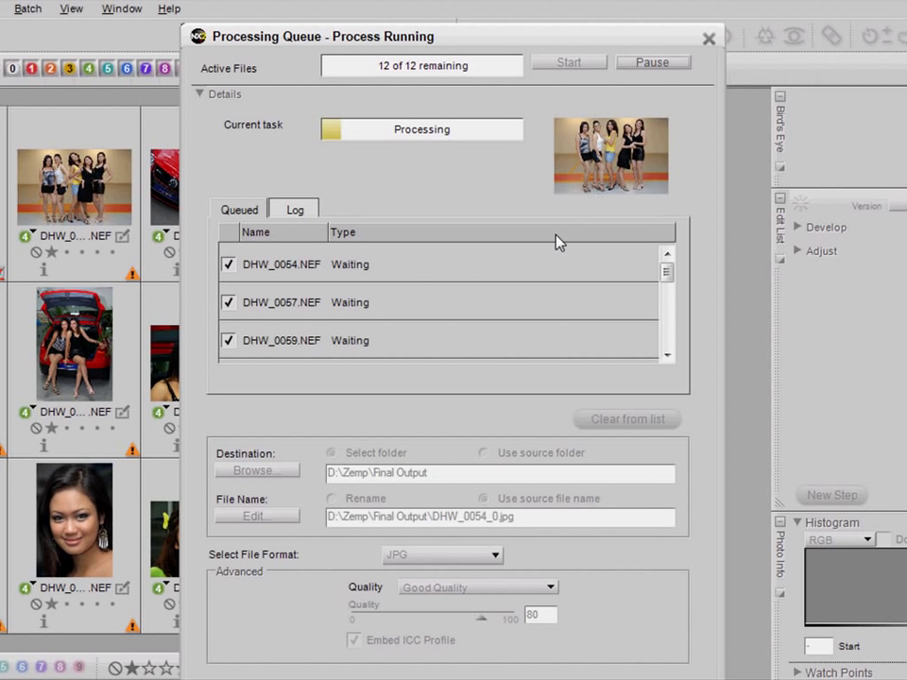